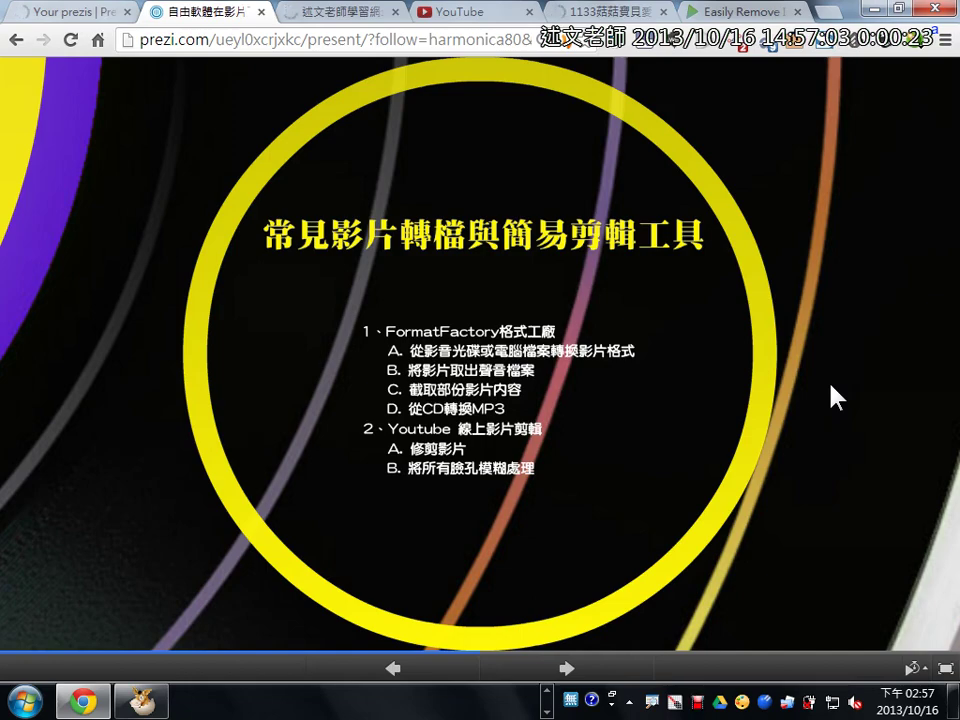
Zoom in on the slide's outline, tick the FormatFactory item and underline its sub-items A to D in red, and clear the marks.
left_click(588, 443)
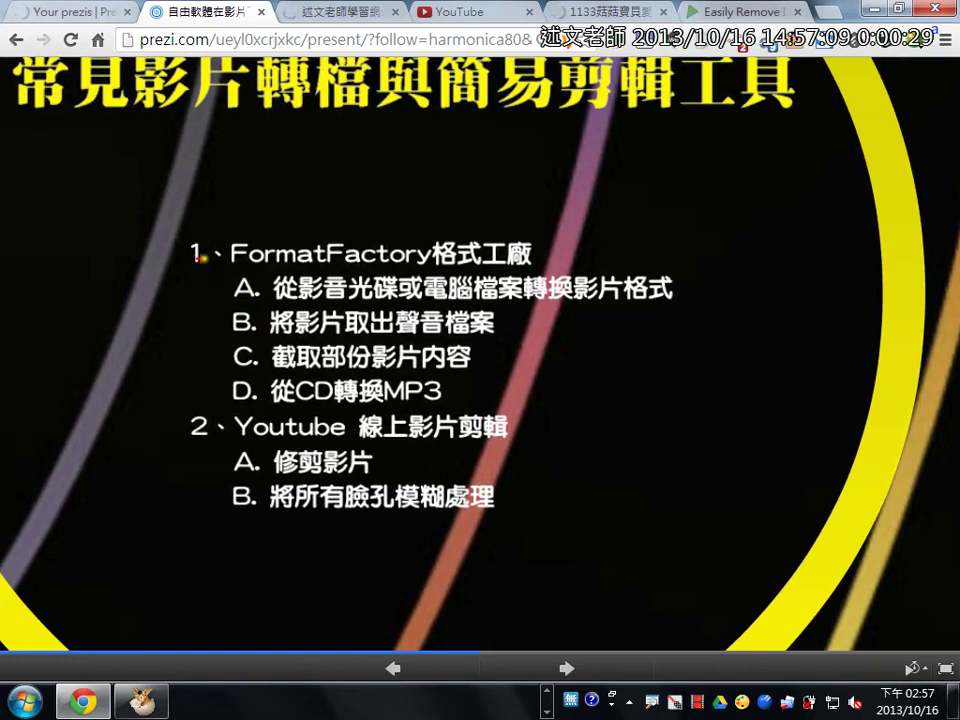
mouse_move(162, 248)
left_mouse_down()
mouse_move(165, 275)
mouse_move(203, 197)
left_mouse_up()
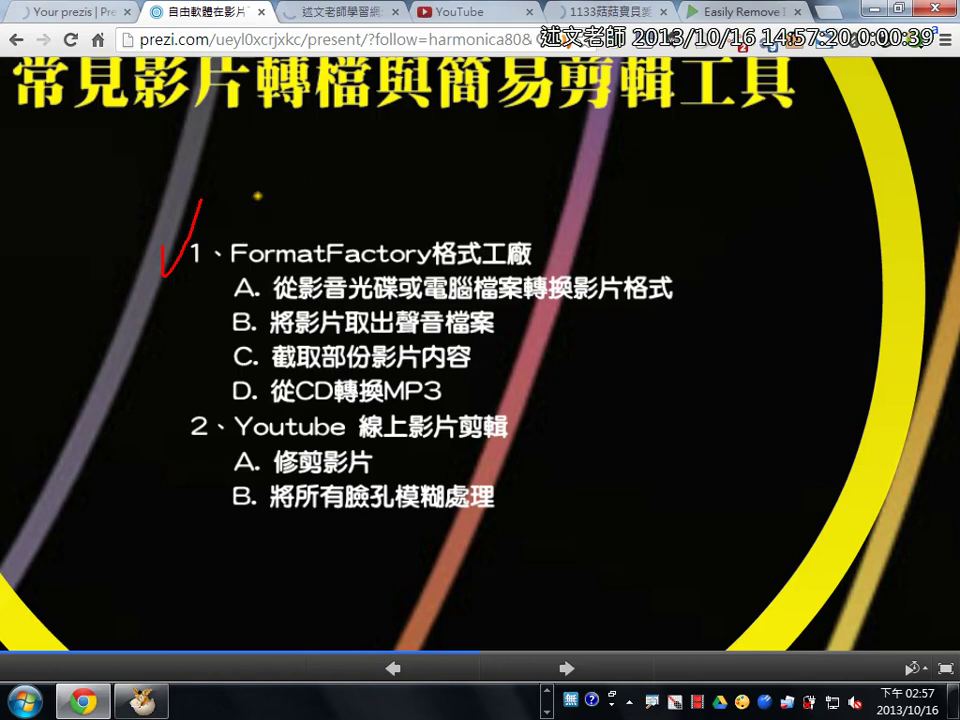
left_click_drag(520, 300, 666, 302)
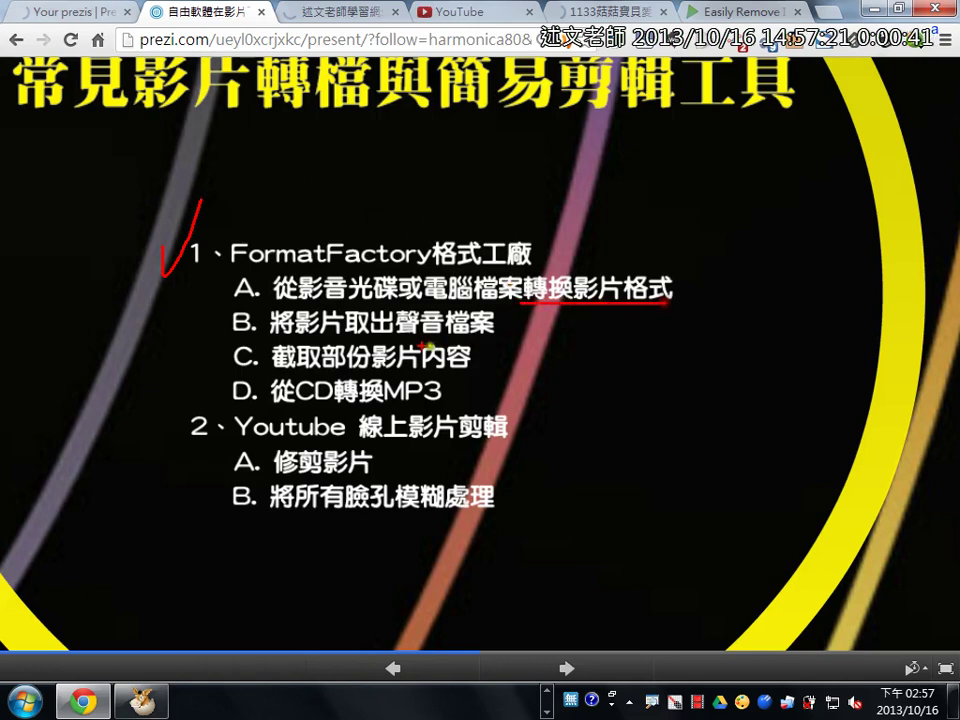
left_click_drag(263, 336, 507, 336)
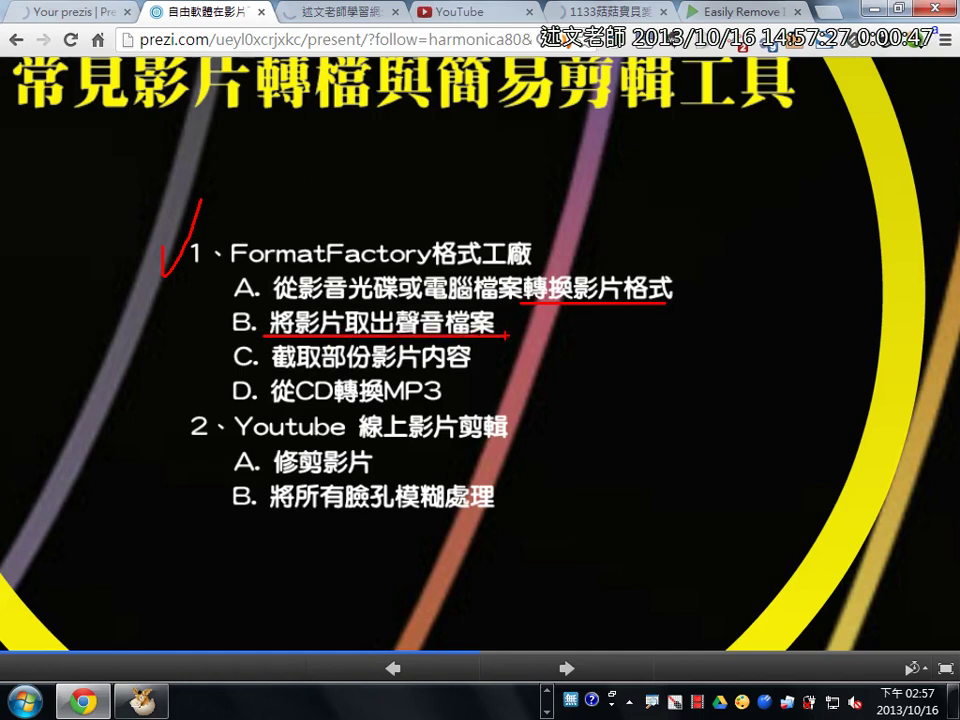
left_click_drag(265, 374, 430, 368)
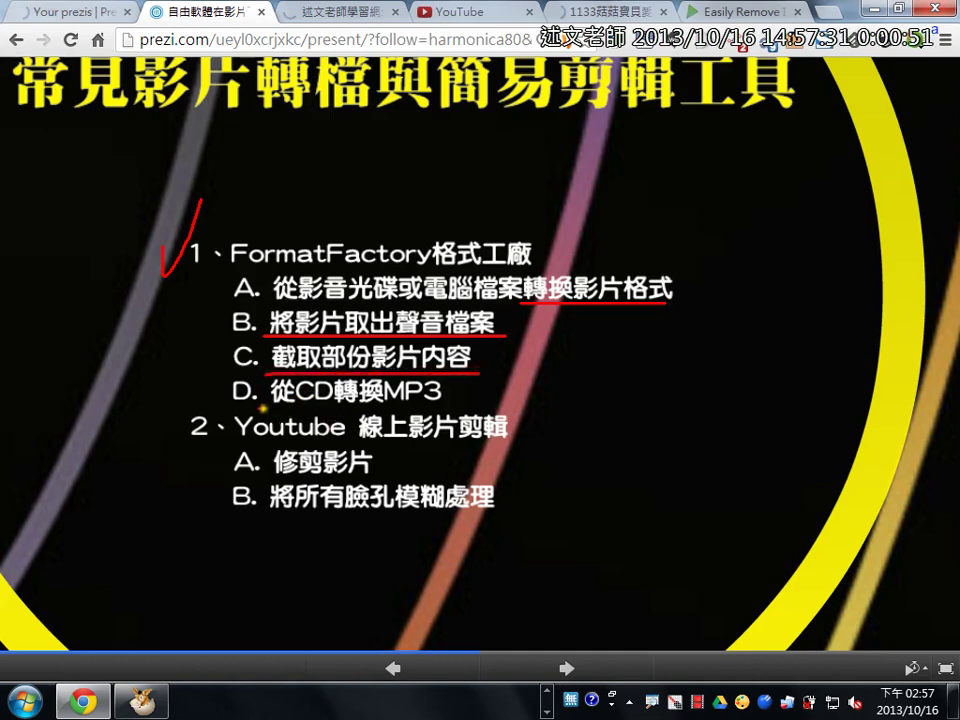
left_click_drag(262, 409, 398, 407)
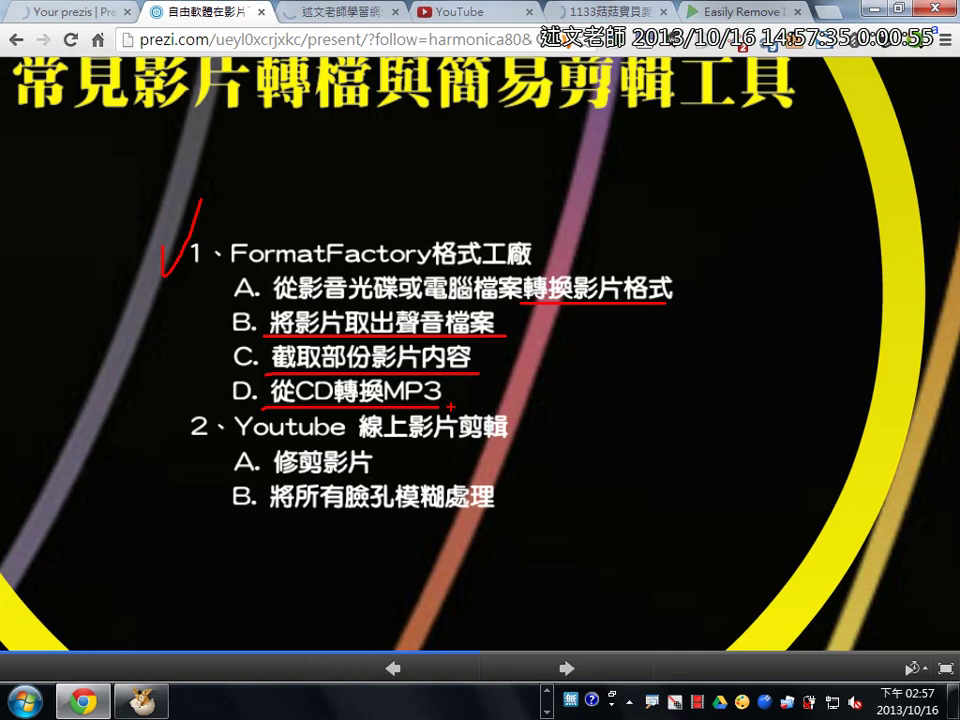
key("Escape")
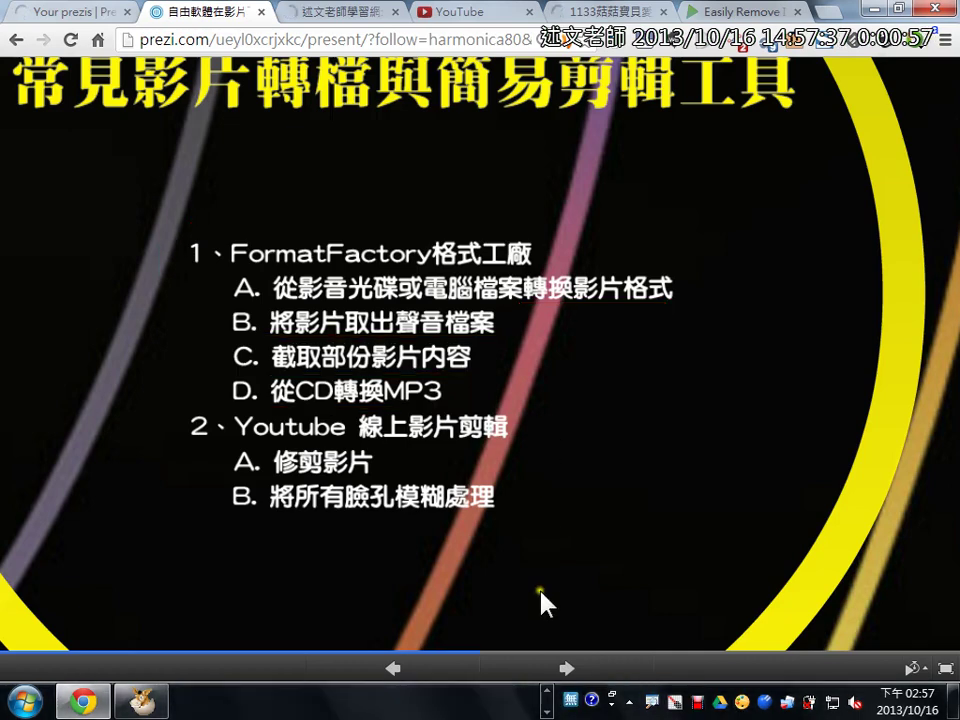
Switch to the TeamViewer remote desktop window showing the Clipping Magic website.
left_click(548, 708)
mouse_move(462, 702)
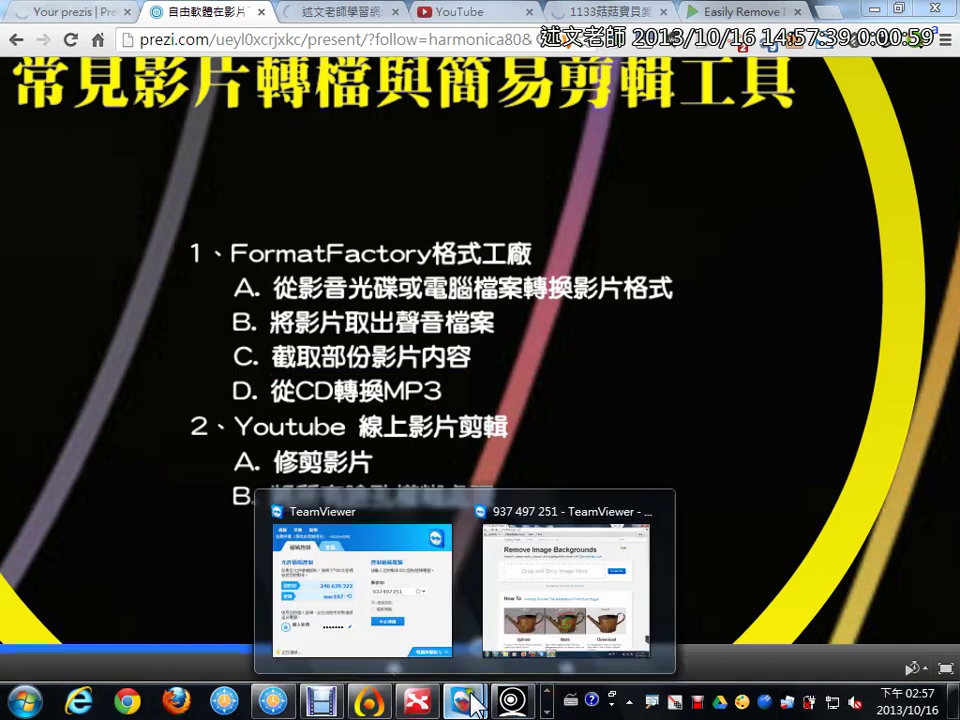
left_click(514, 638)
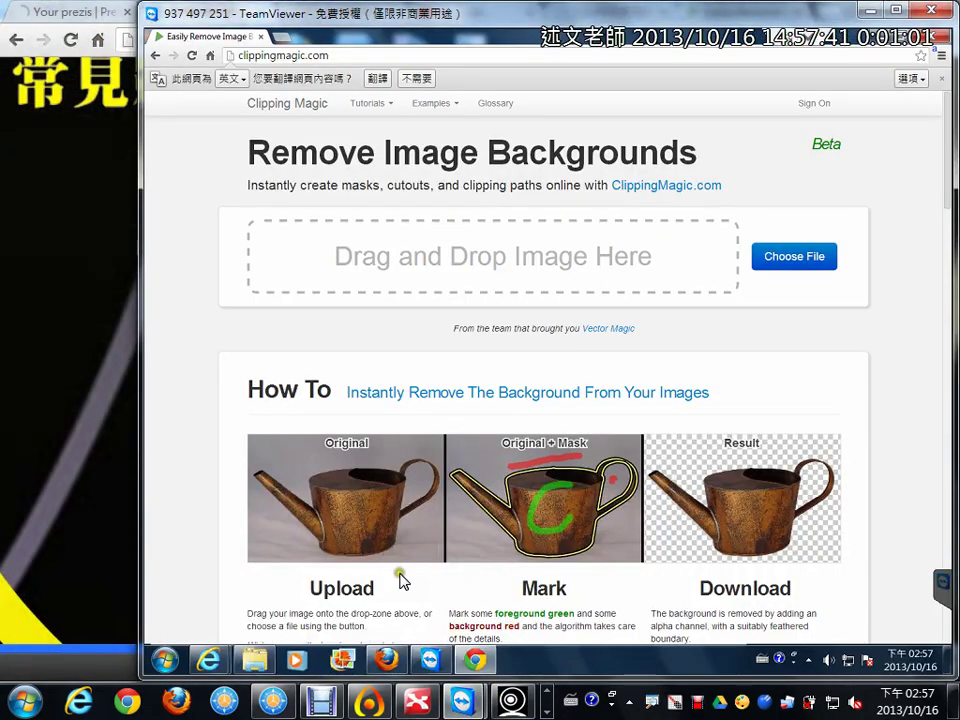
On the remote computer, open the folder D:\九德國小暫存\免費軟體2 and select the archive FormatFactory格式工廠(影音轉檔).7z.
left_click(255, 660)
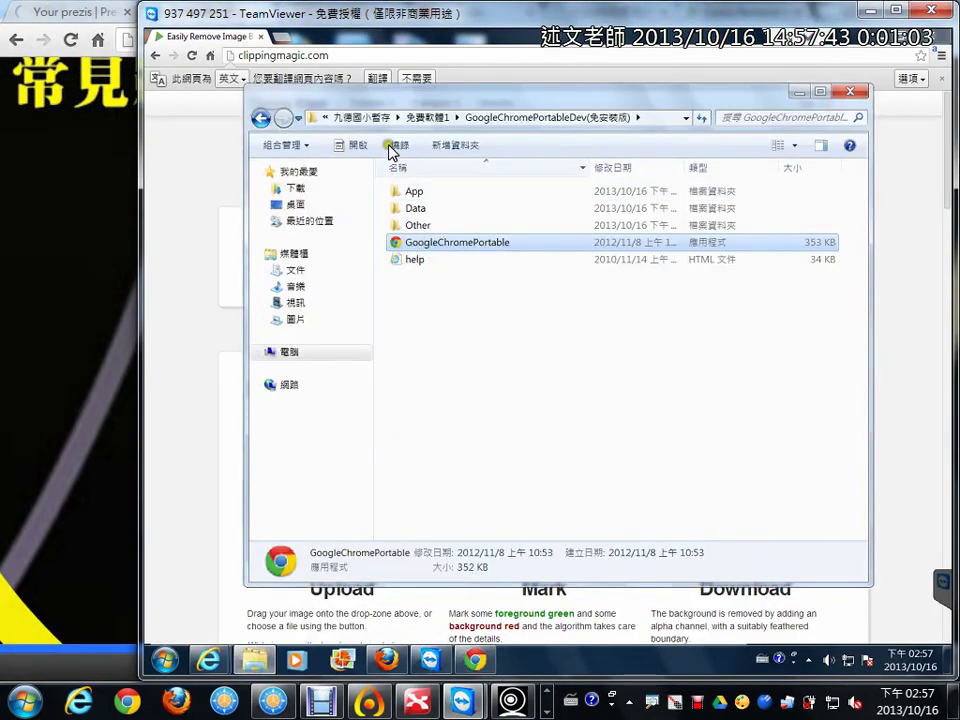
left_click(428, 118)
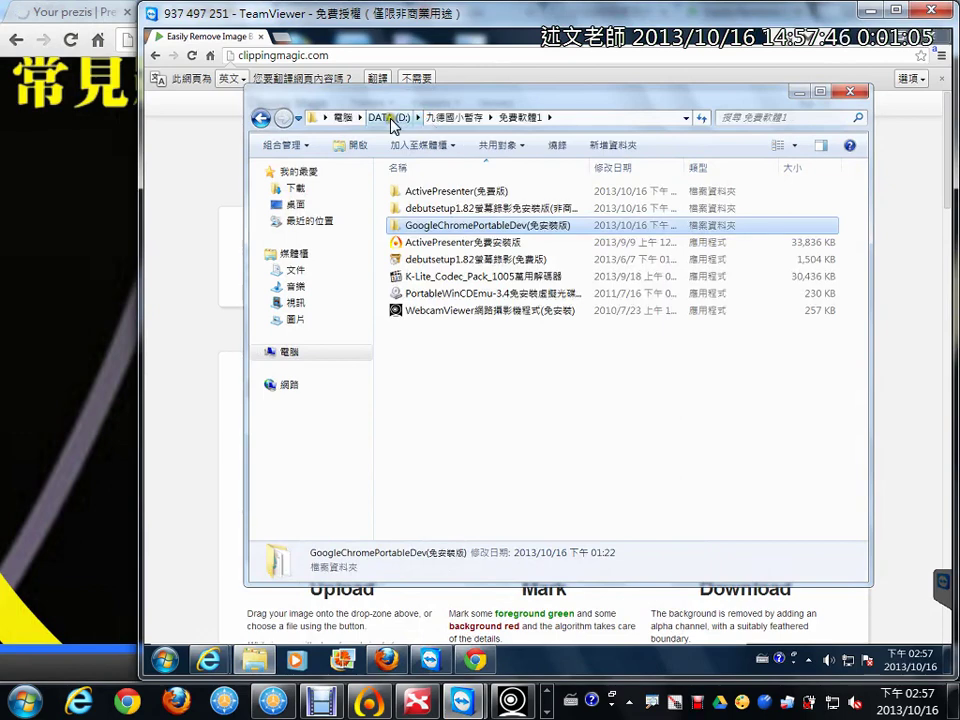
left_click(445, 118)
double_click(449, 276)
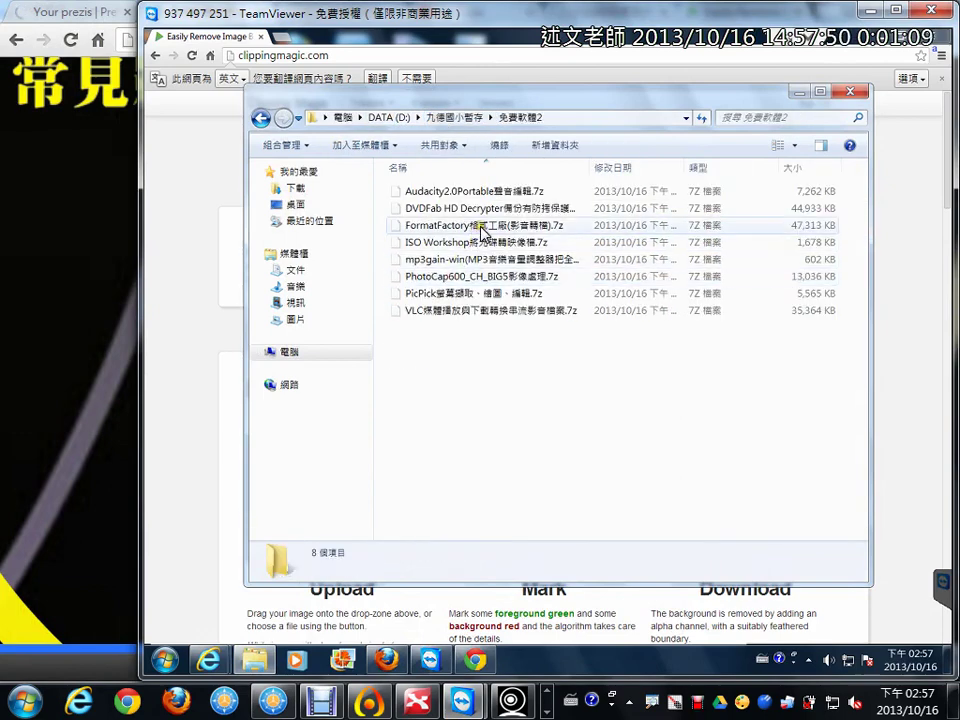
left_click(484, 232)
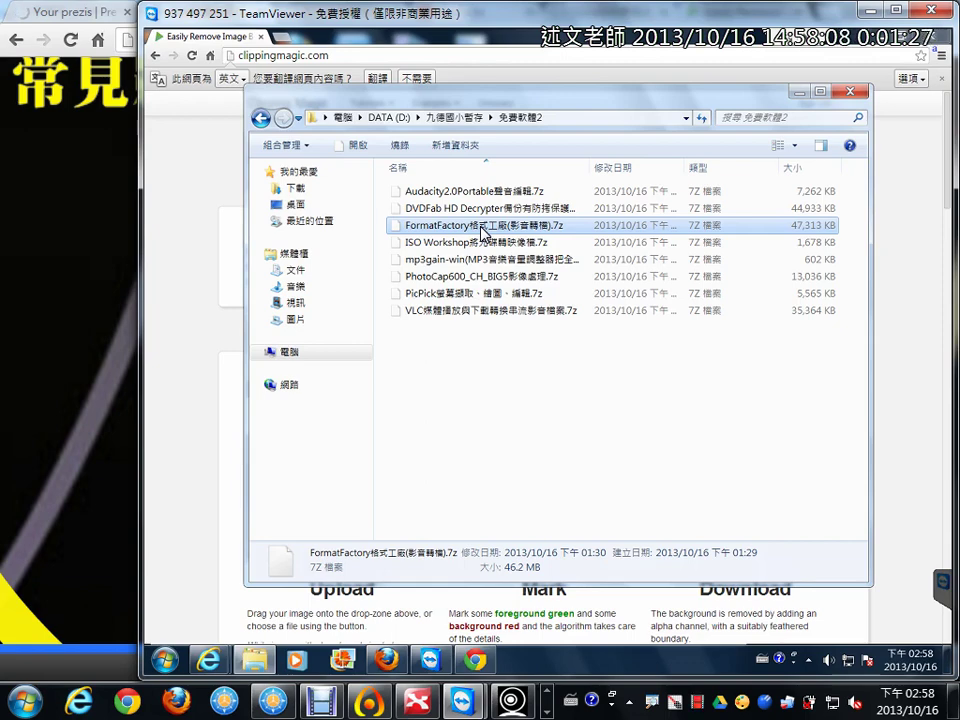
Launch FormatFactory on the local computer.
left_click(788, 703)
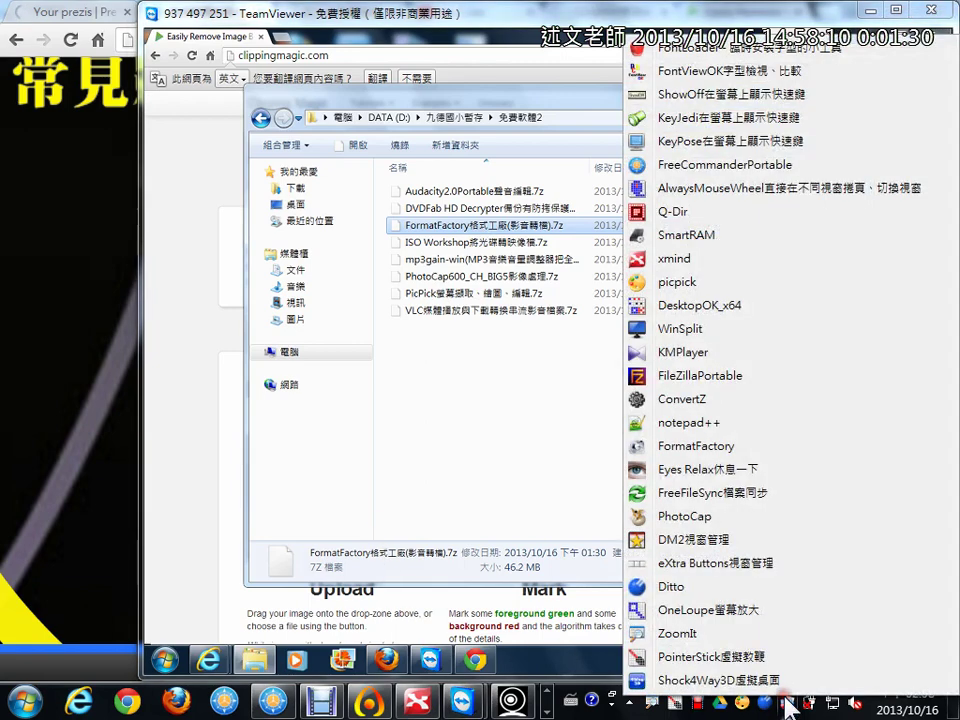
left_click(785, 449)
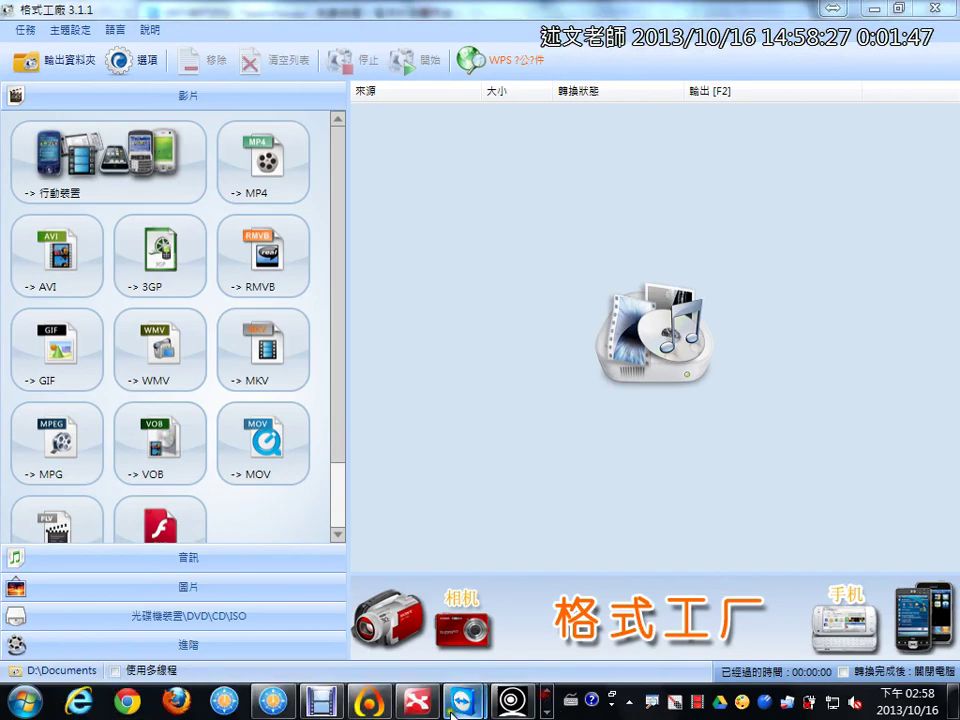
Switch to FreeCommander and select 手牽手濃情版.flv in G:\下載暫存, with D:\上課錄影影片 shown in the other pane.
left_click(319, 702)
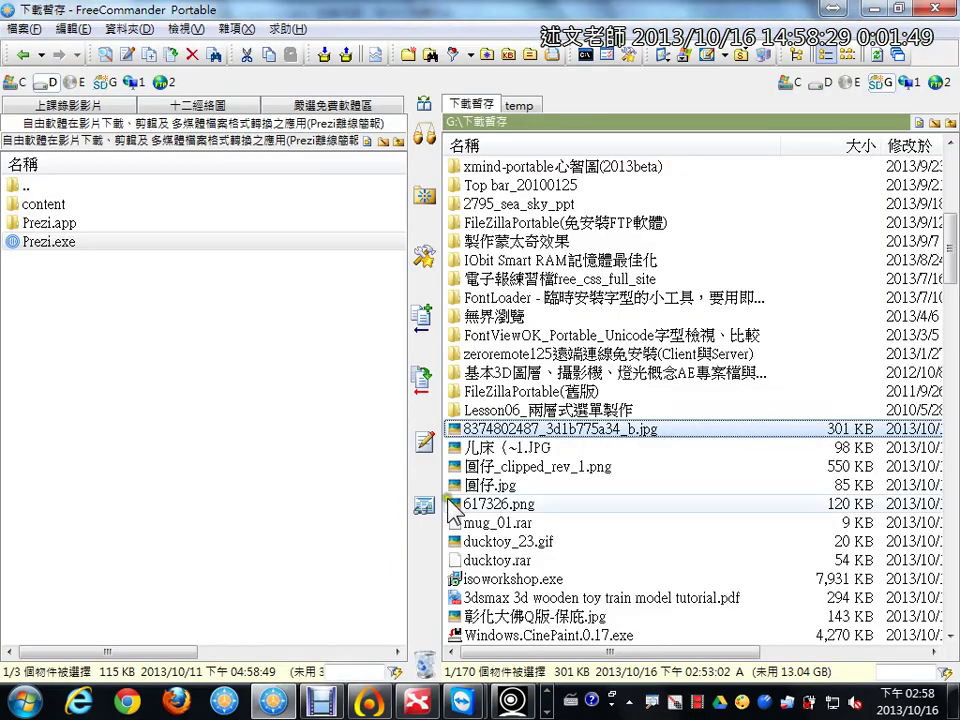
left_click(583, 541)
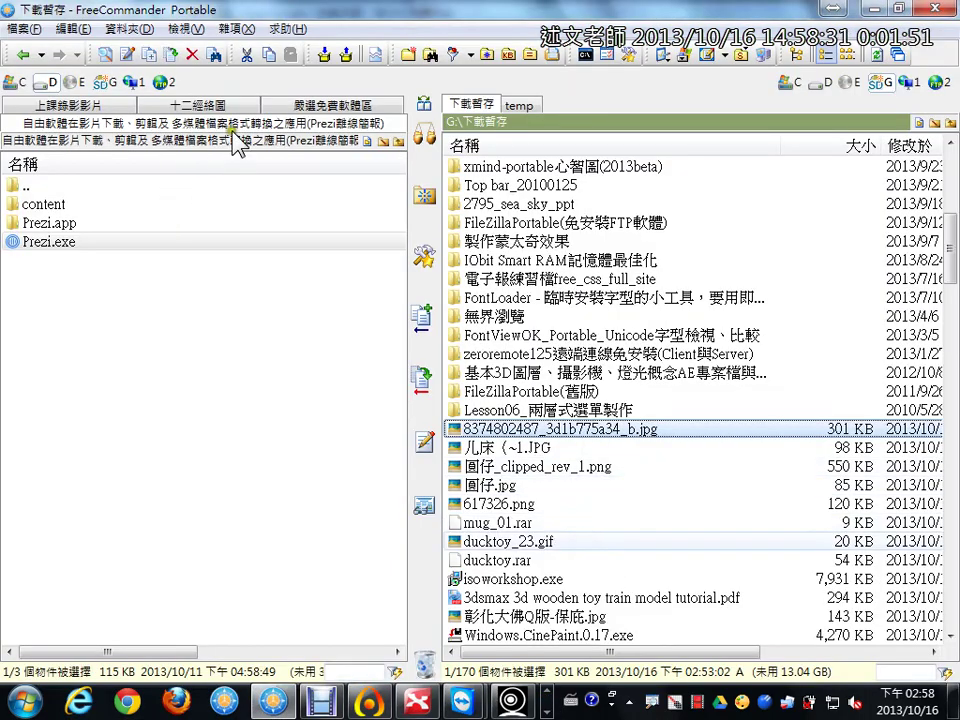
left_click(91, 112)
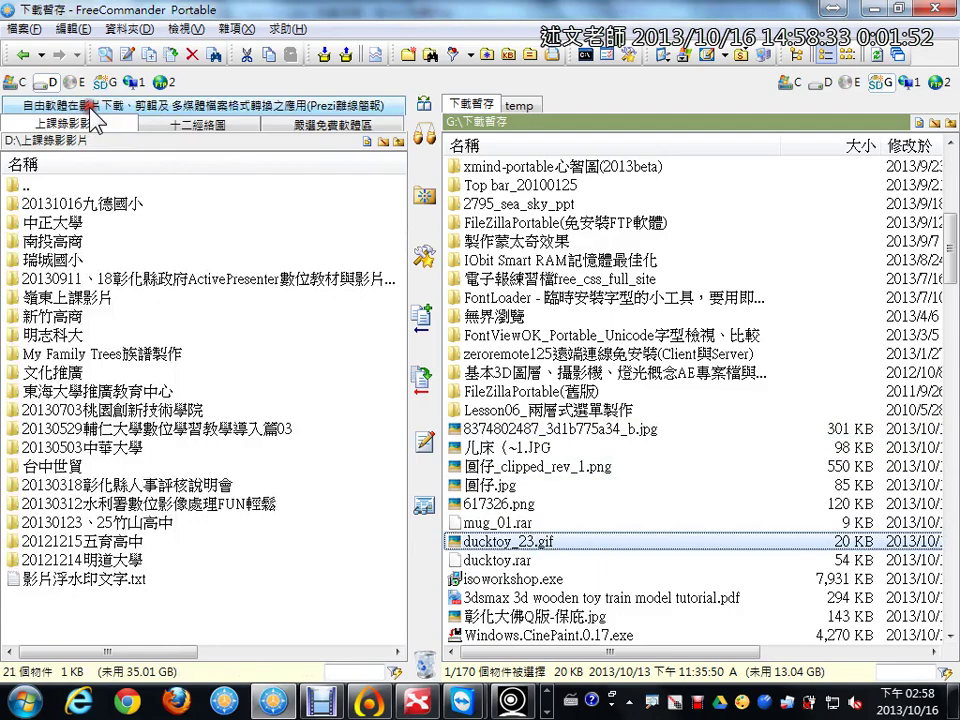
left_click(552, 299)
scroll(556, 312, "up", 6)
scroll(553, 317, "down", 11)
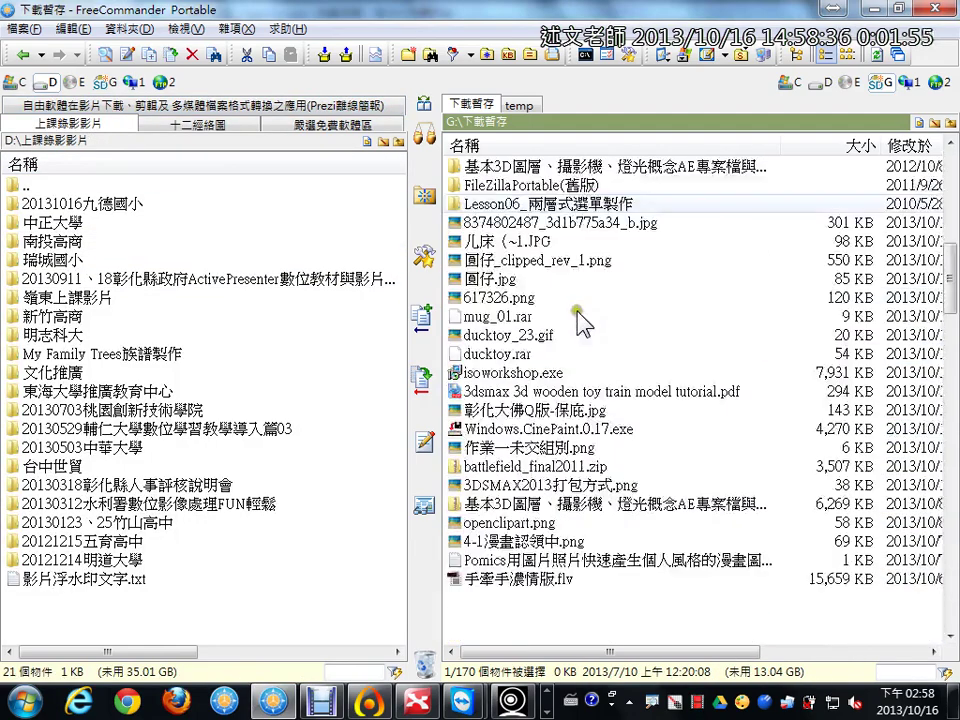
left_click(545, 522)
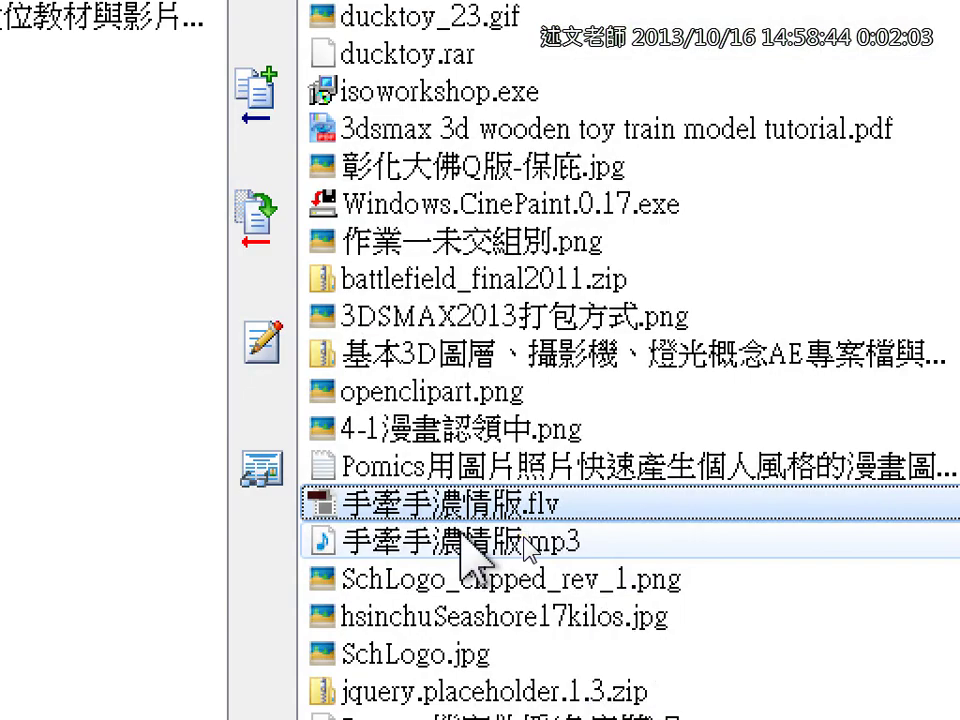
Play 手牽手濃情版.flv in Media Player Classic - Home Cinema and raise the system volume.
double_click(466, 506)
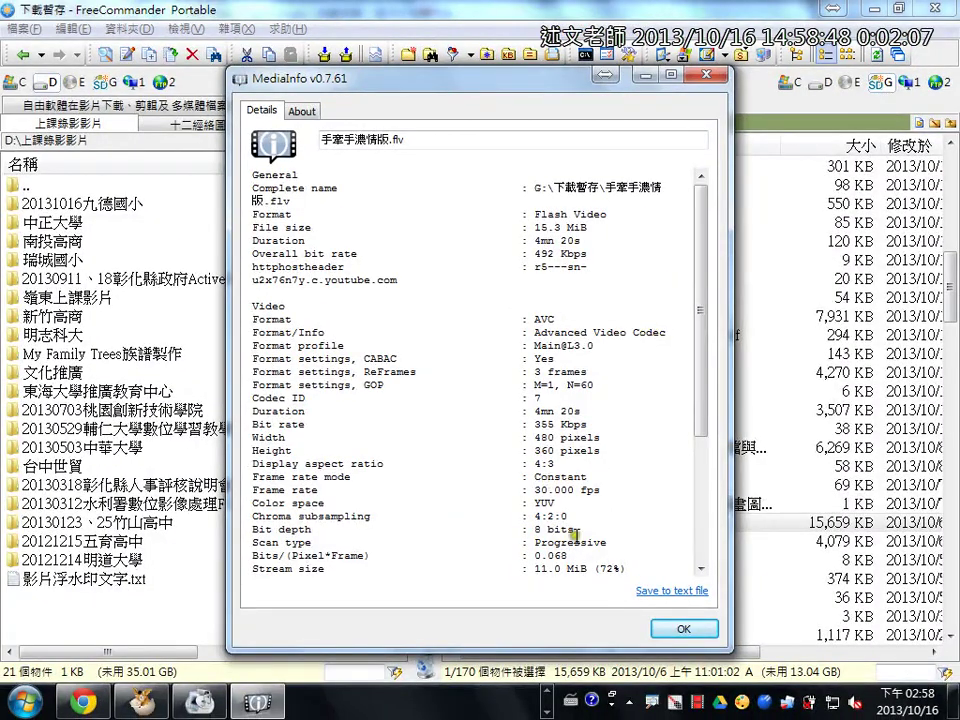
left_click(683, 628)
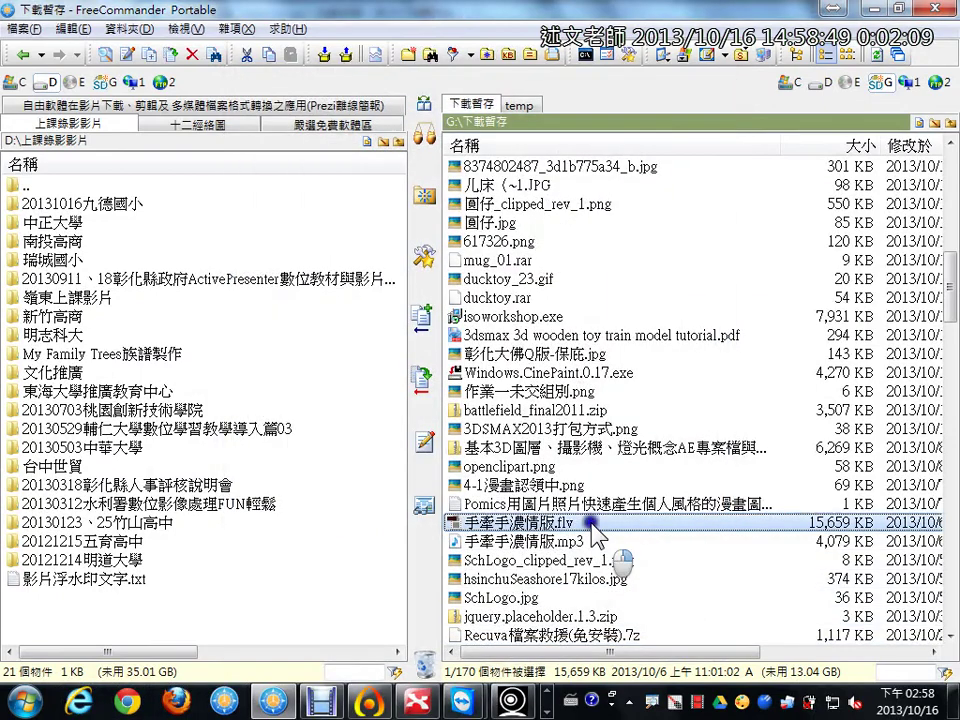
right_click(464, 527)
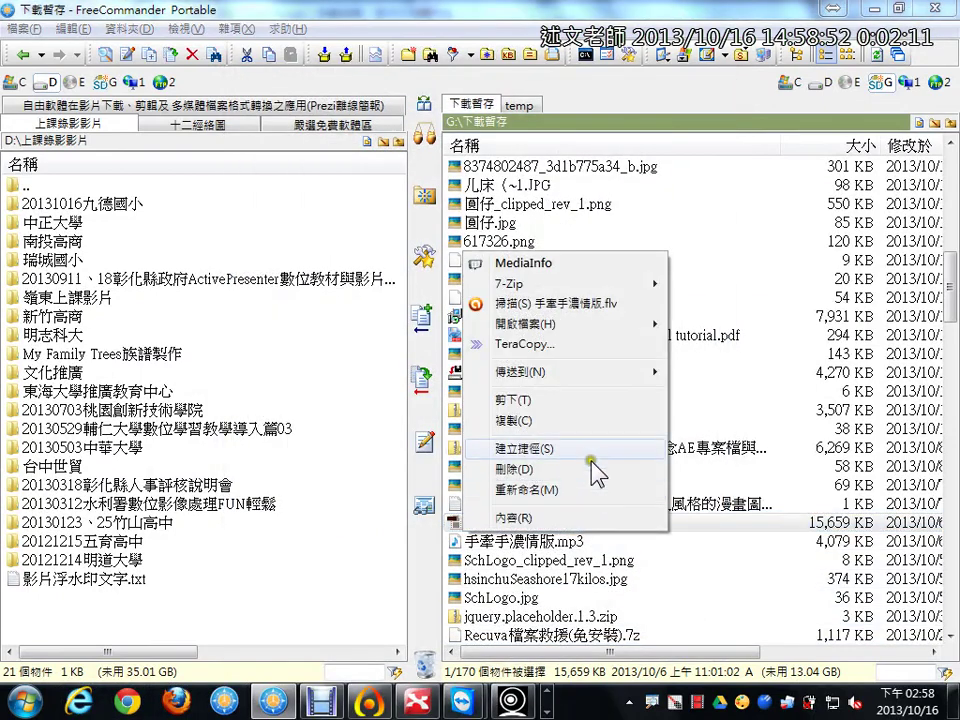
mouse_move(612, 324)
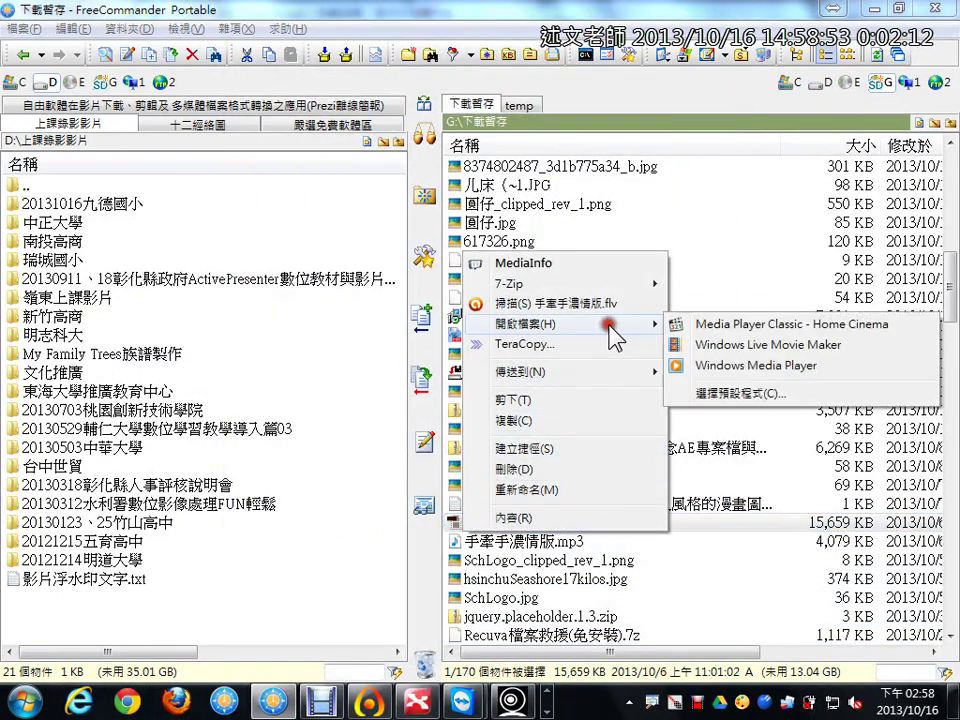
left_click(694, 326)
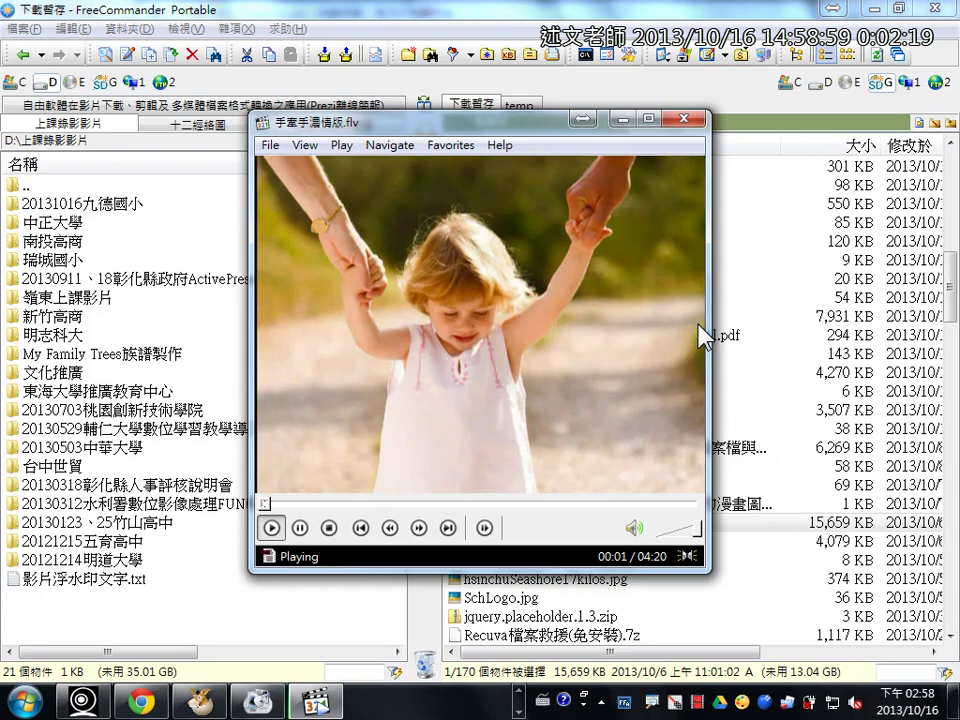
key("XF86AudioRaiseVolume")
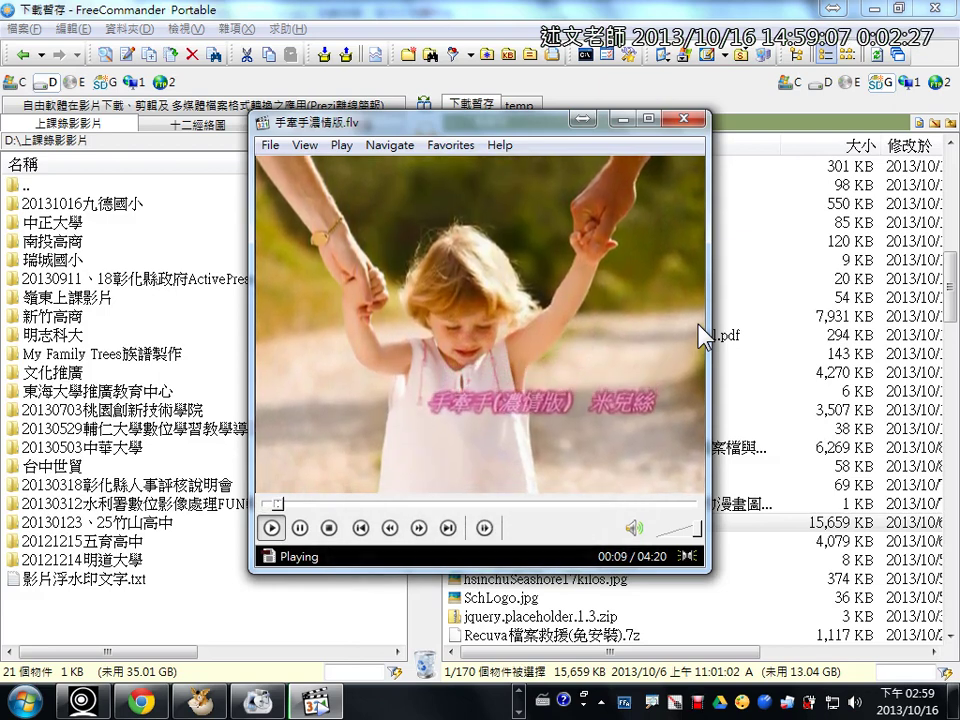
Preview a further part of the video in the maximized player, and close the player after stopping playback.
left_click(649, 120)
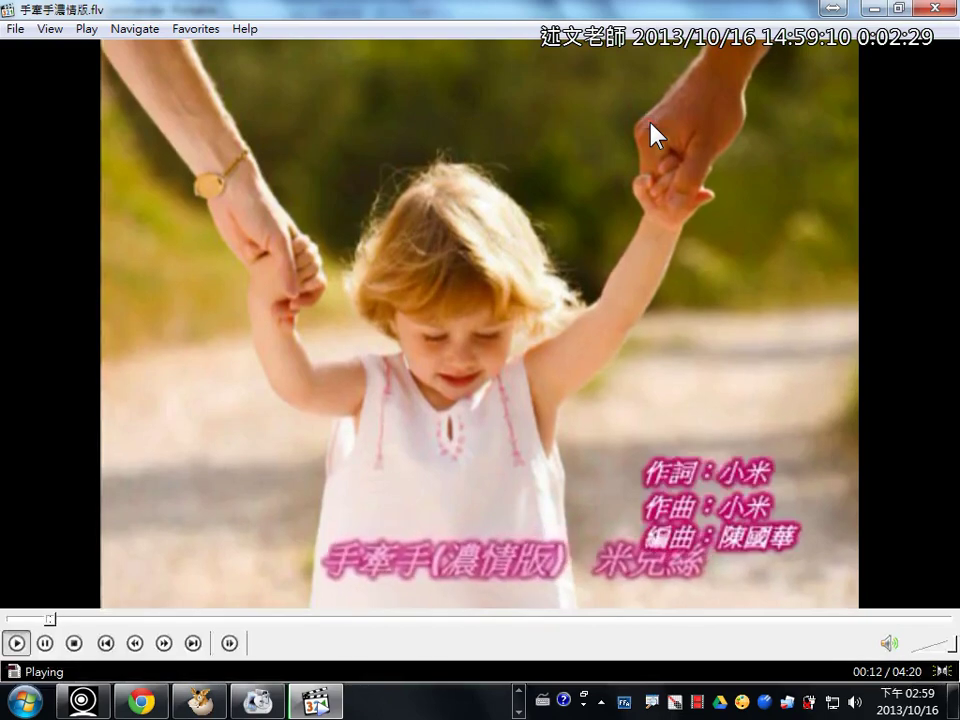
left_click(163, 628)
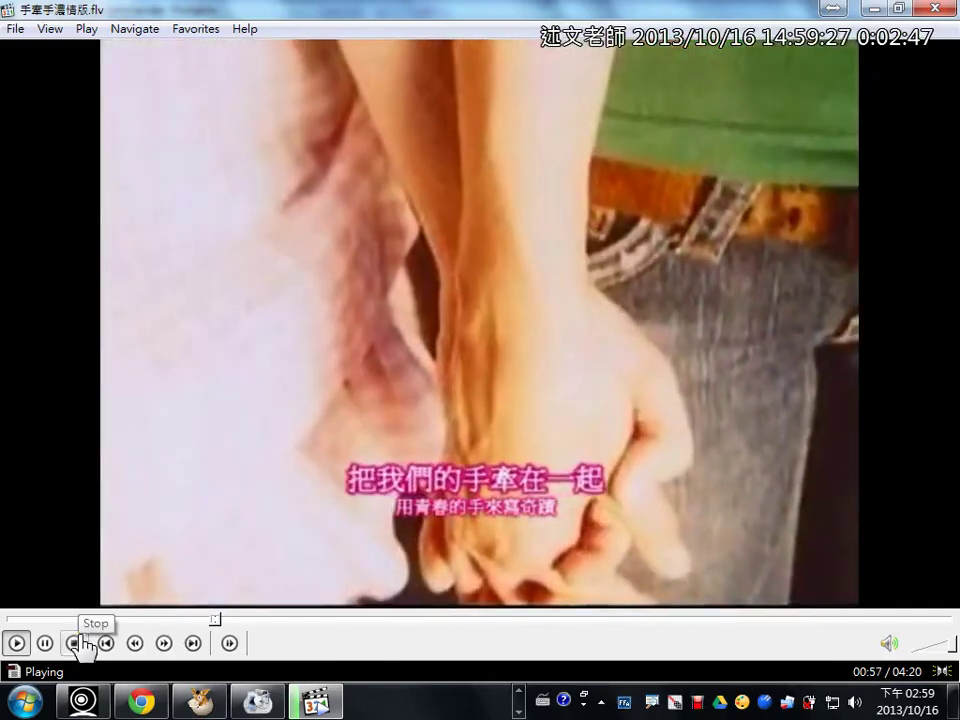
left_click(78, 643)
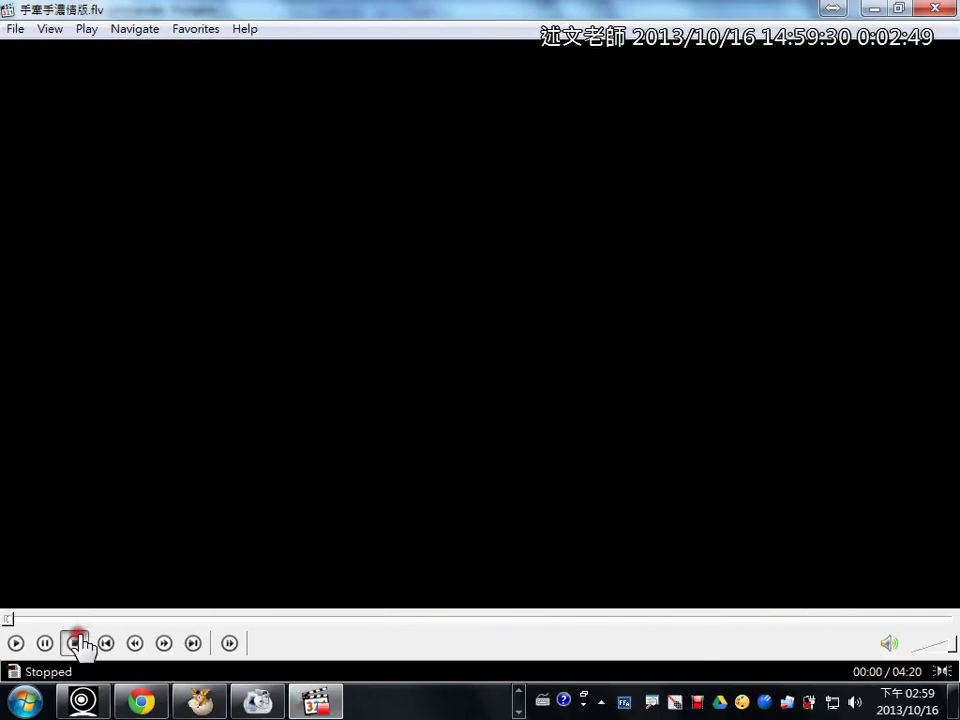
left_click(935, 8)
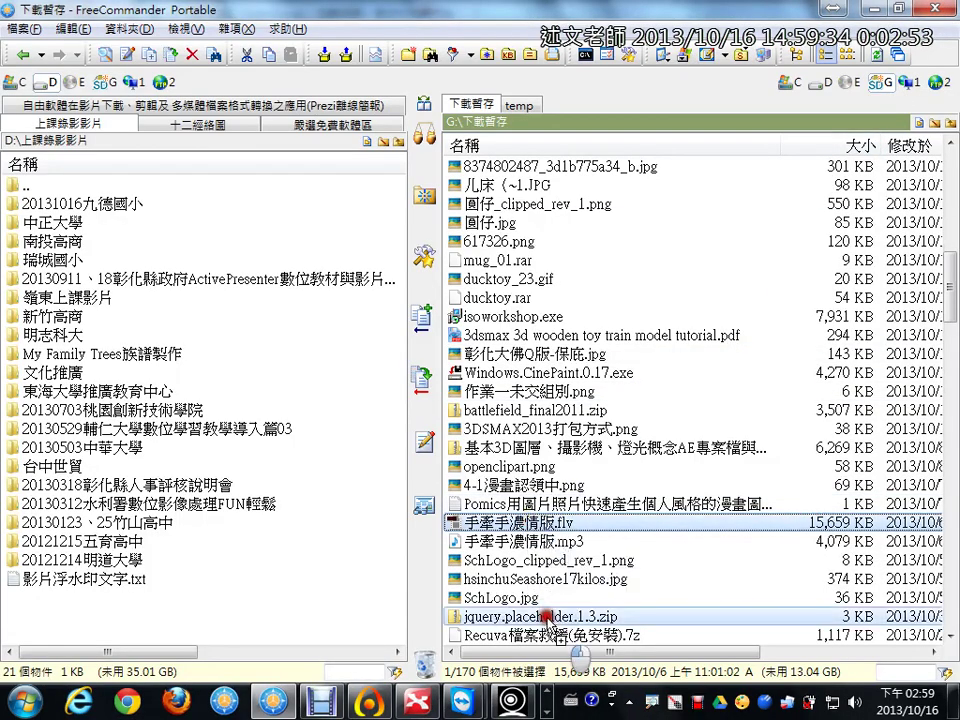
Load 手牽手濃情版.flv into Format Factory and choose the audio format MP3 as the conversion target.
left_click_drag(545, 619, 514, 433)
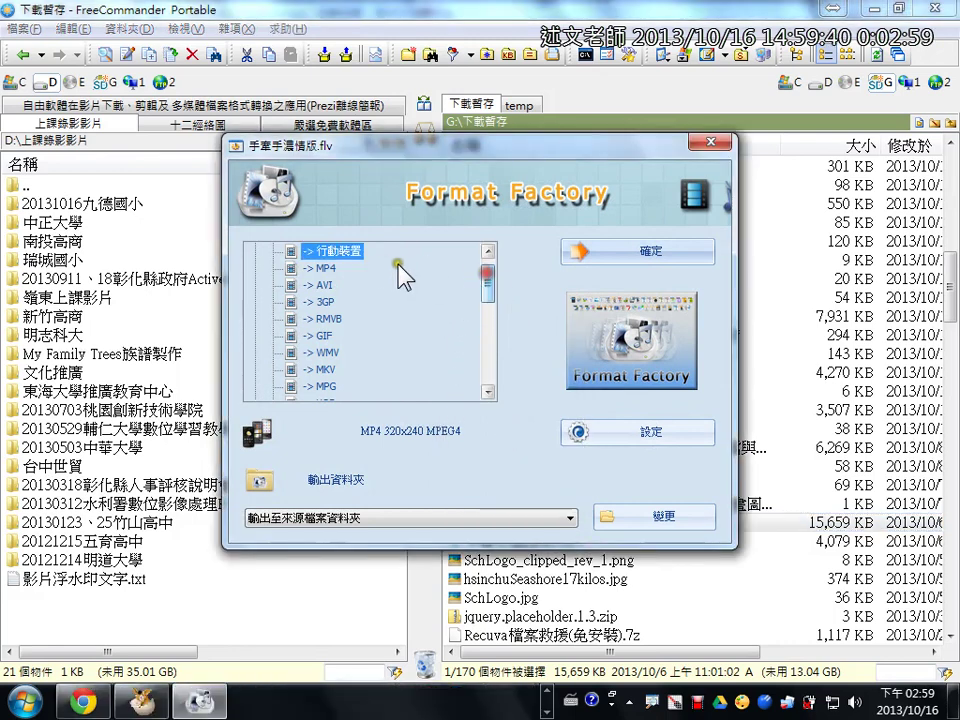
left_click(324, 268)
left_click(325, 285)
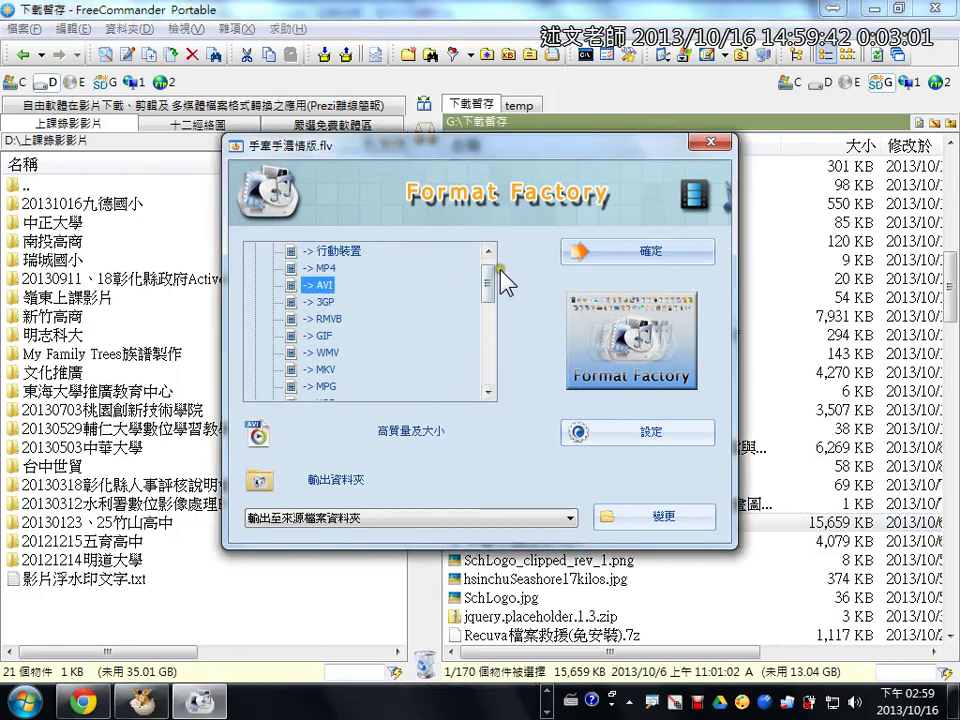
left_click_drag(488, 272, 489, 318)
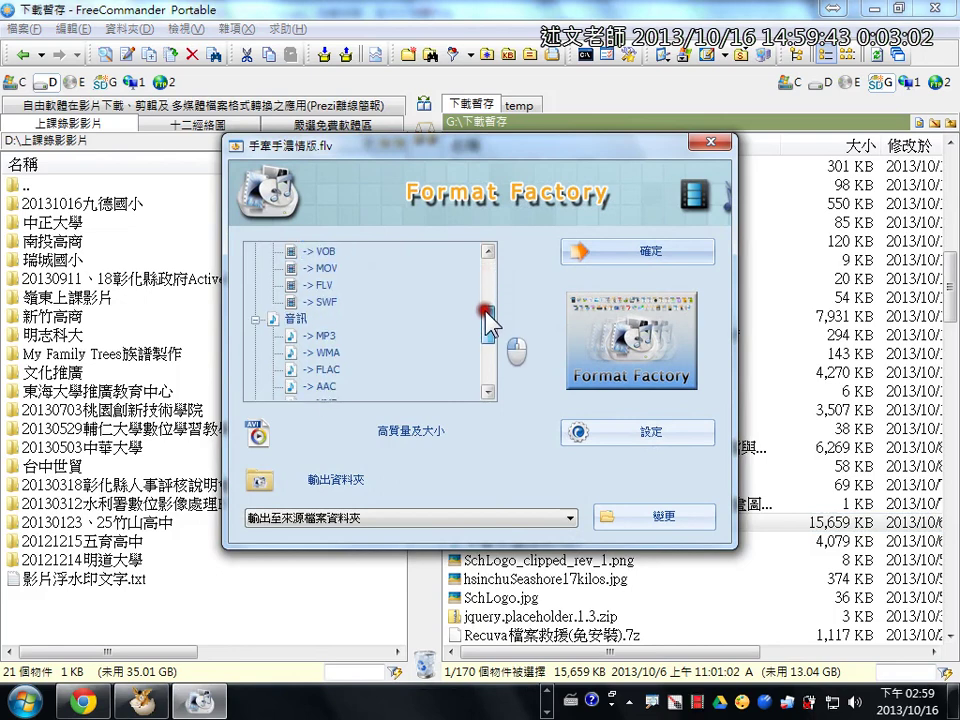
left_click(318, 336)
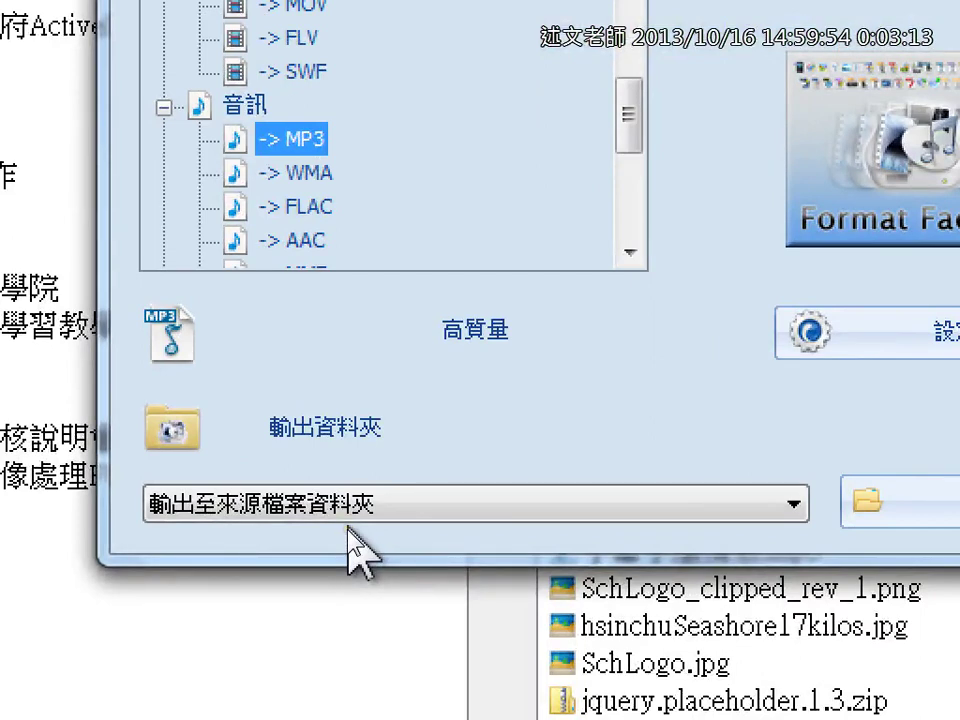
Set the output folder to 輸出至來源檔案資料夾, confirm the MP3 task and start the conversion.
left_click(398, 515)
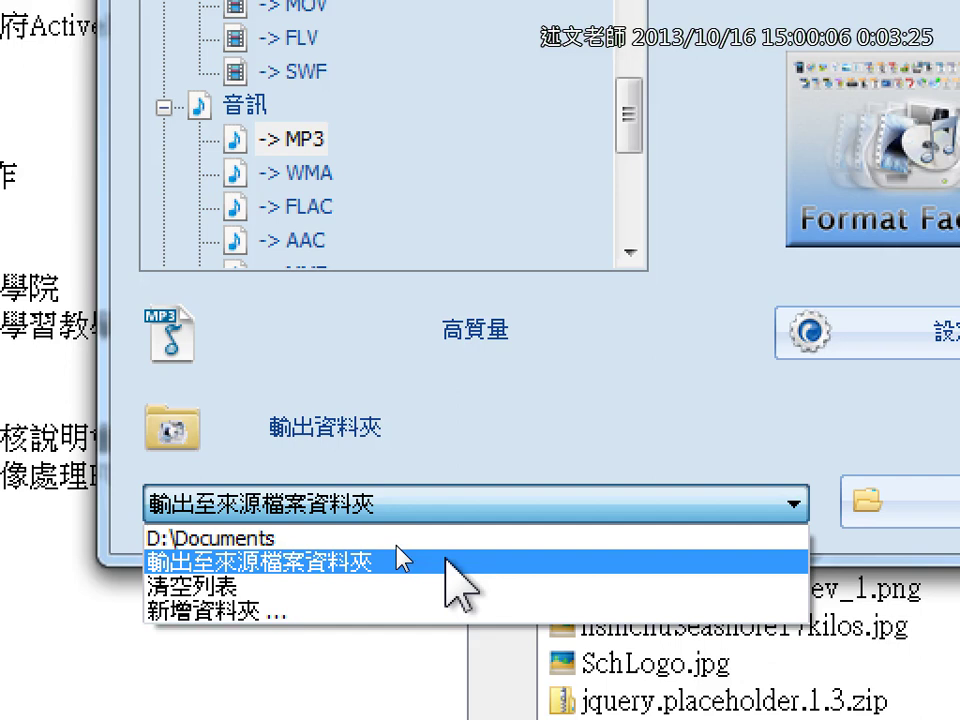
left_click(398, 556)
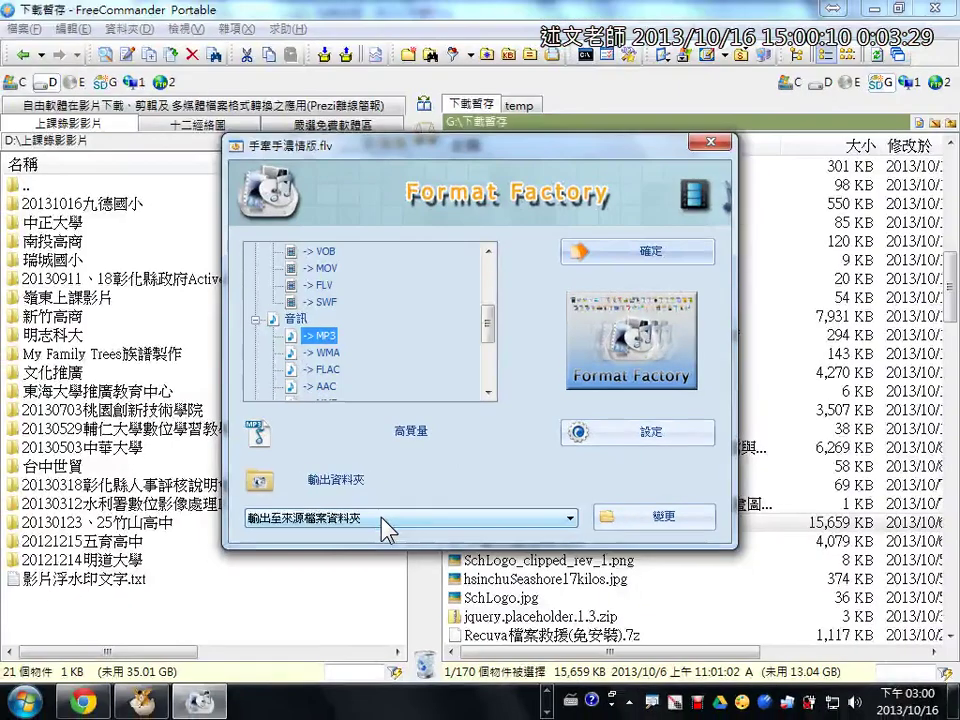
left_click(606, 255)
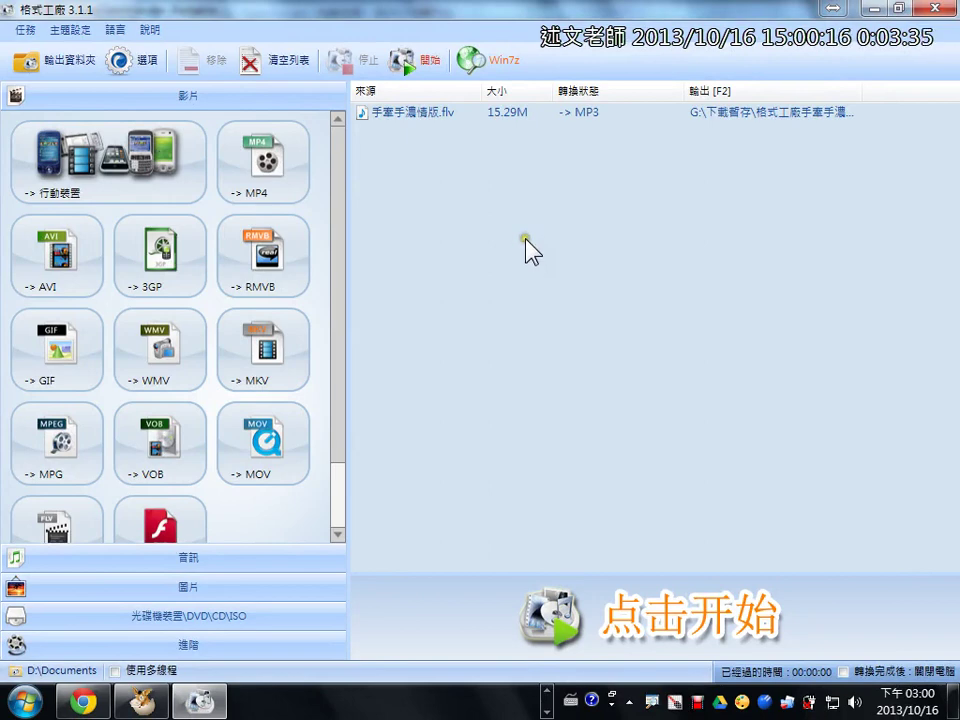
left_click(409, 76)
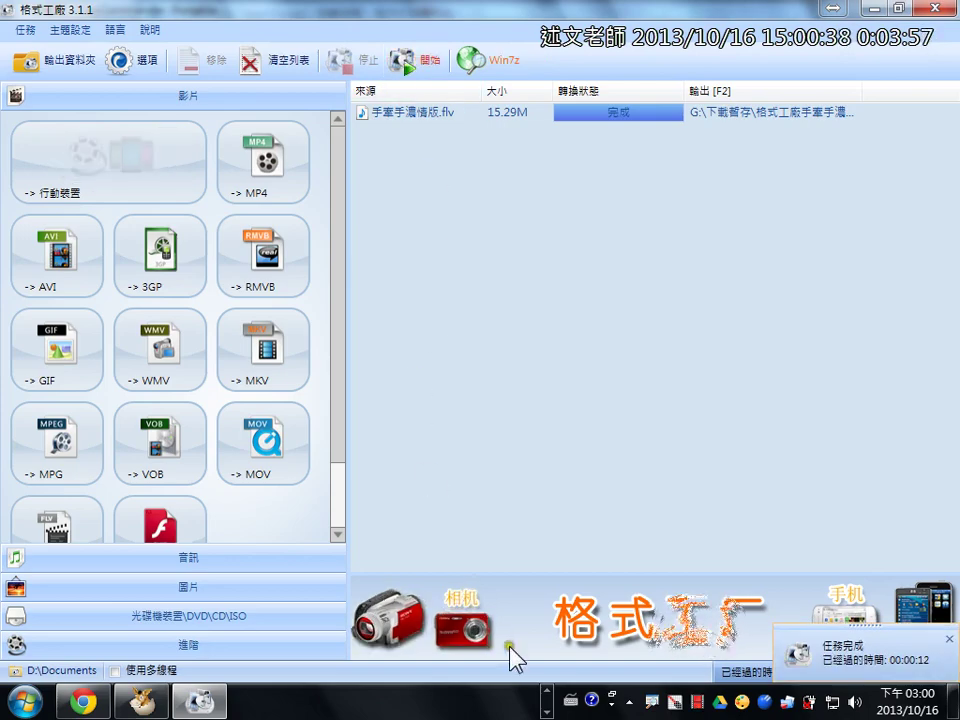
Check the MP3 files of 手牽手濃情版 in G:\下載暫存 in FreeCommander, and return to Format Factory.
left_click(272, 700)
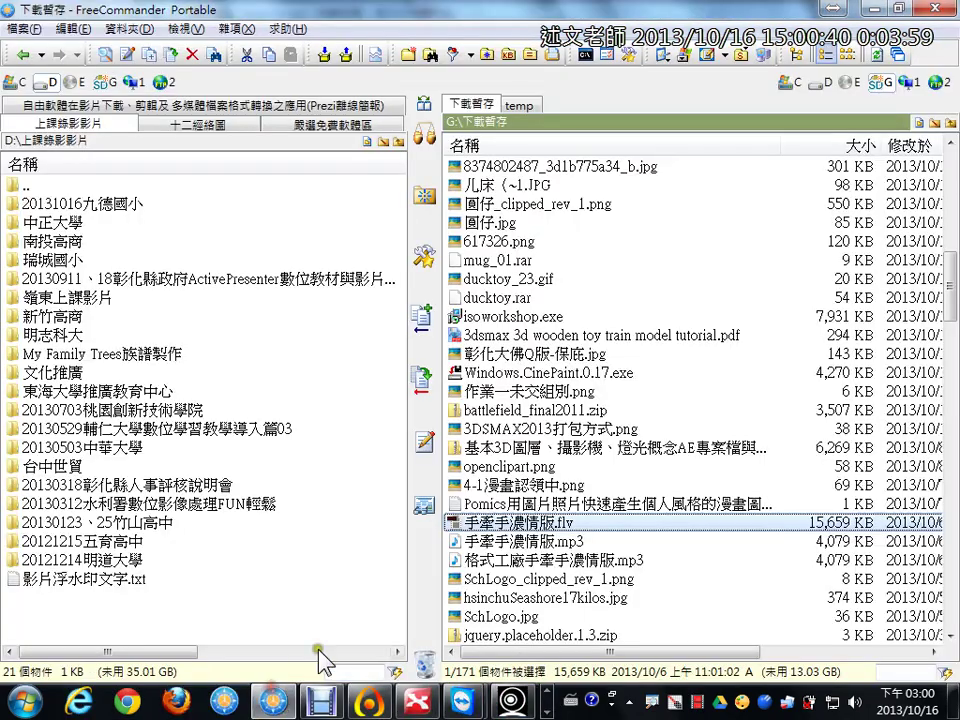
left_click(505, 543)
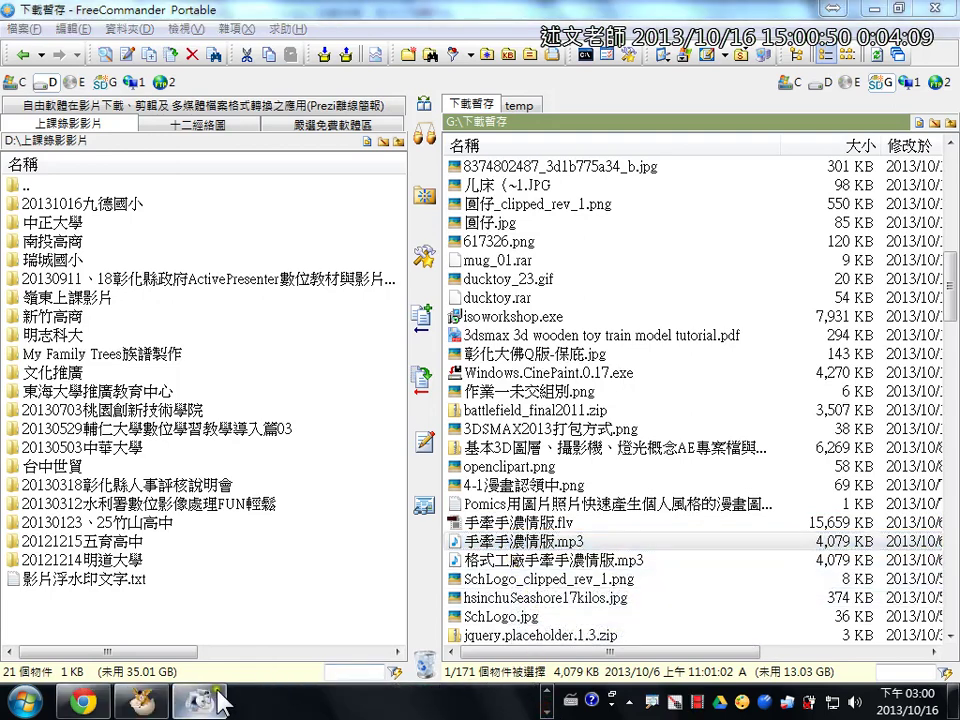
left_click(205, 700)
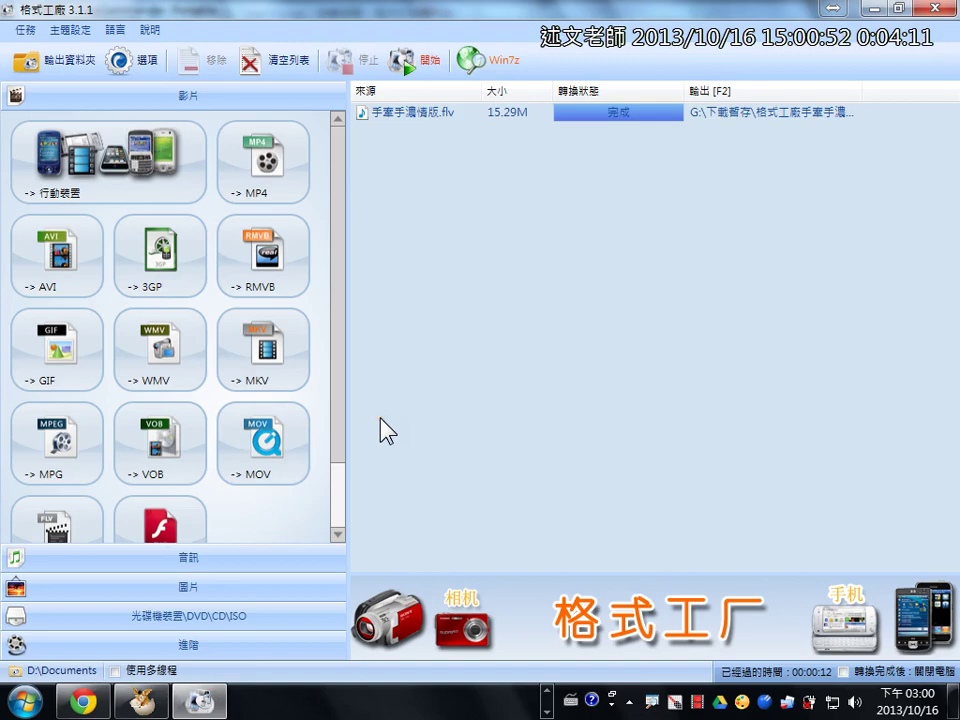
Open the DVD 轉成 影片檔案 converter from the 光碟機裝置\DVD\CD\ISO category.
left_click(335, 272)
left_click_drag(336, 273, 335, 207)
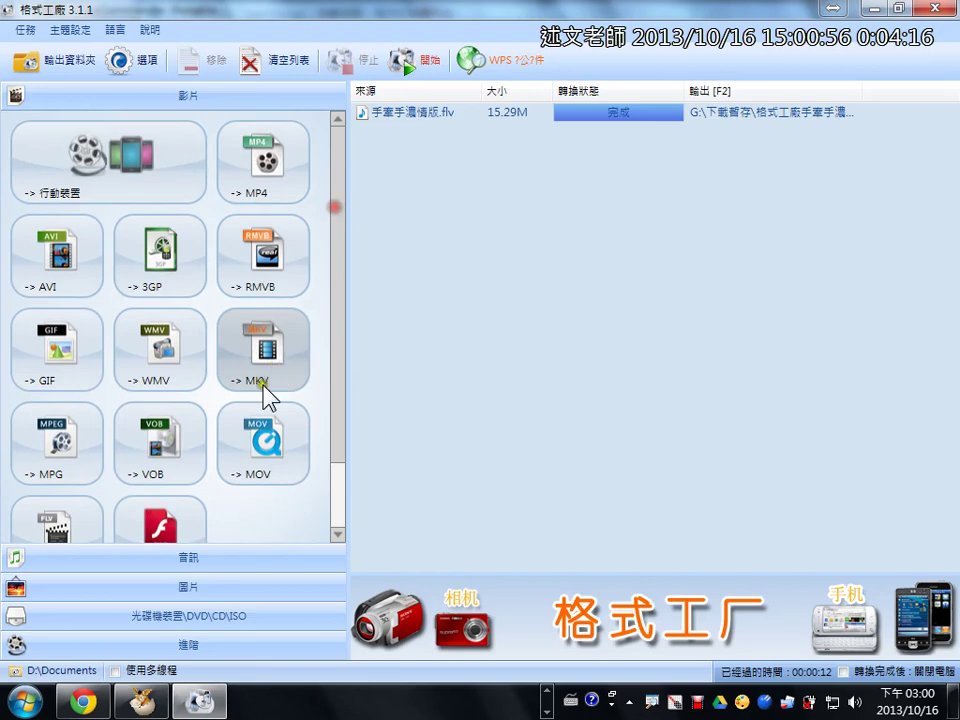
left_click(210, 617)
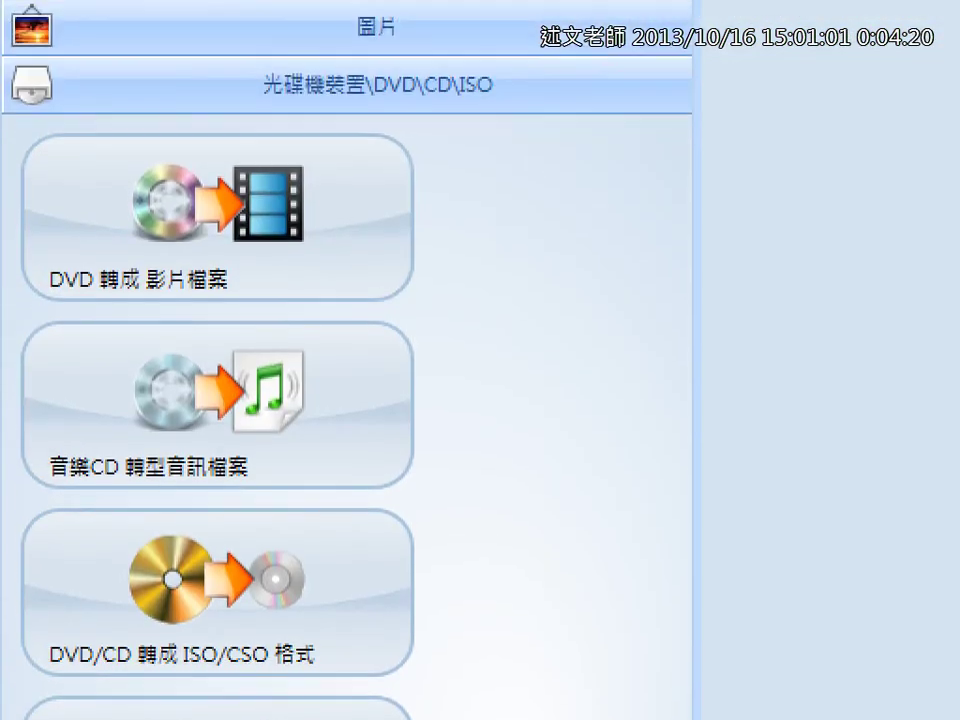
left_click(6, 214)
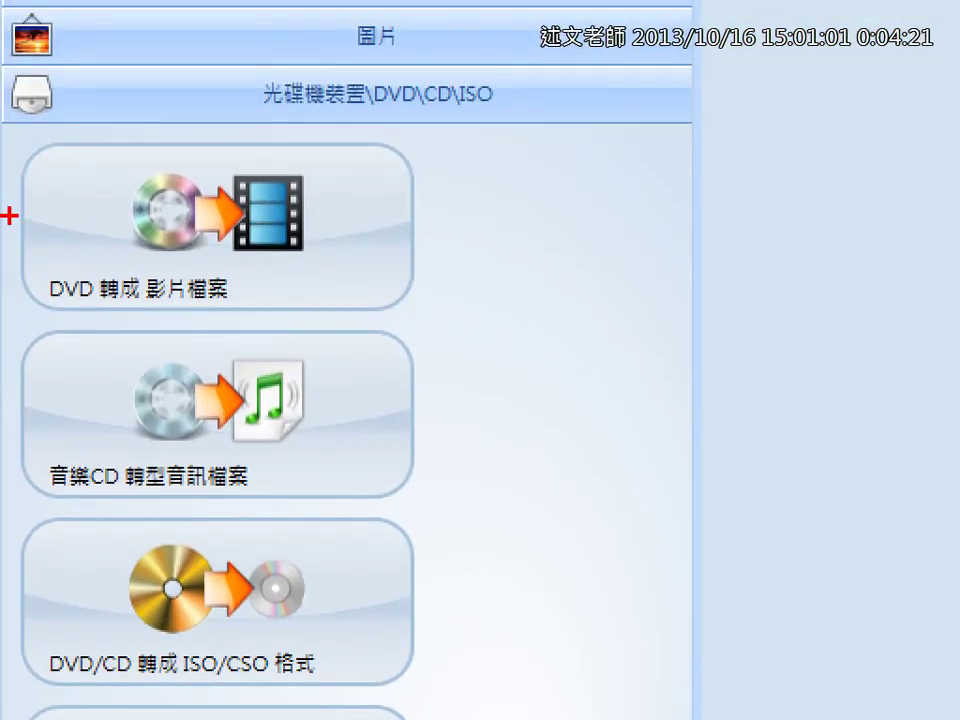
mouse_move(58, 195)
left_mouse_down()
mouse_move(85, 245)
mouse_move(135, 133)
left_mouse_up()
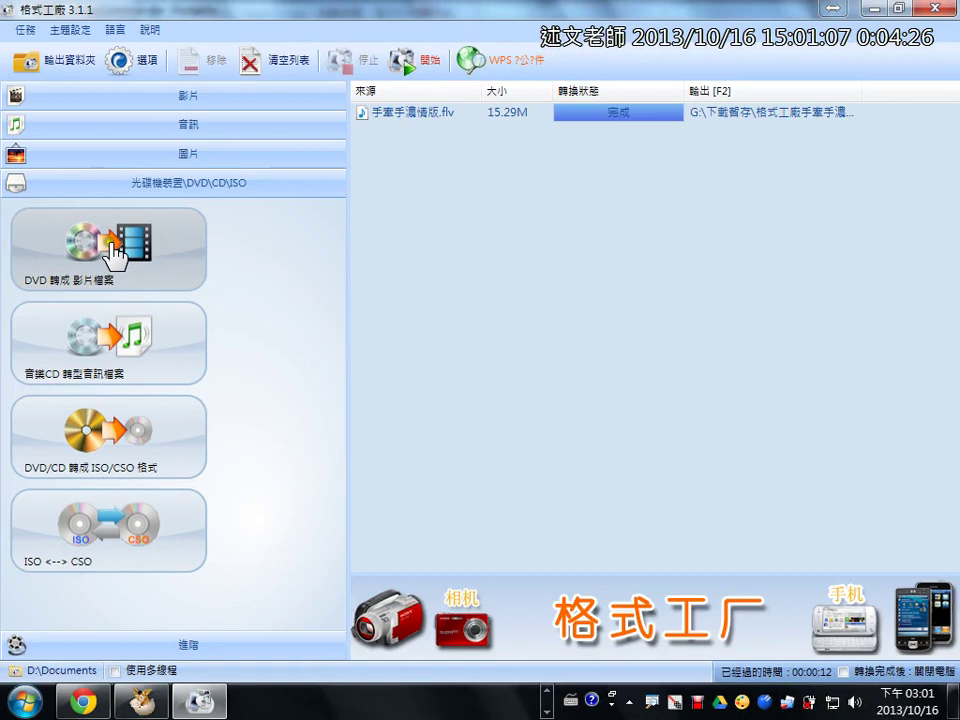
left_click(112, 245)
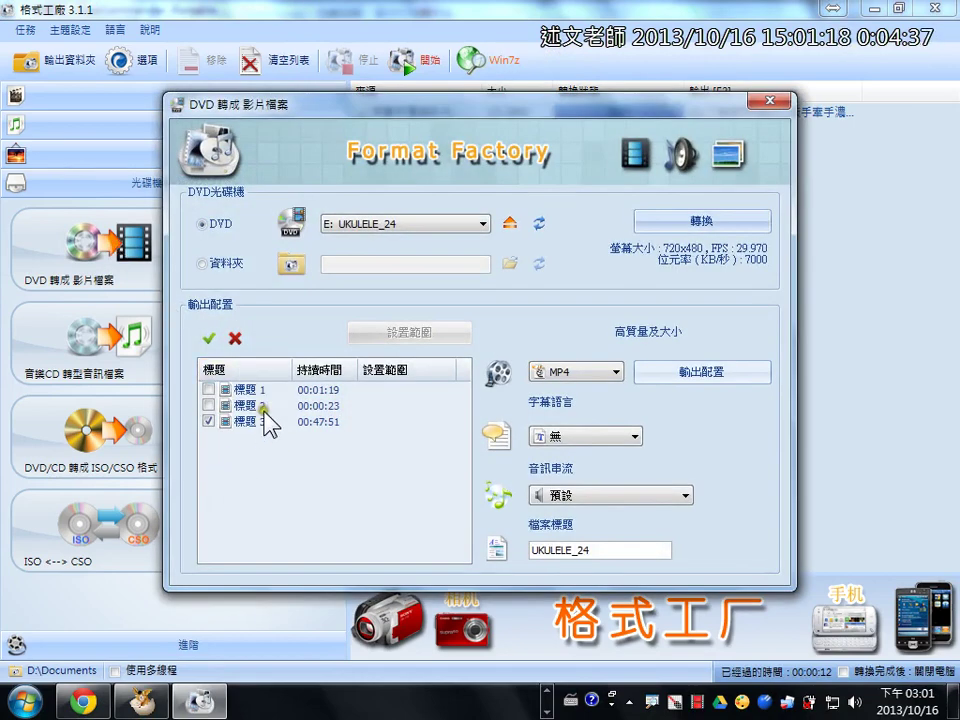
Choose only 標題 2 of the UKULELE_24 DVD for MP4 output, and queue and start the conversion.
left_click(209, 421)
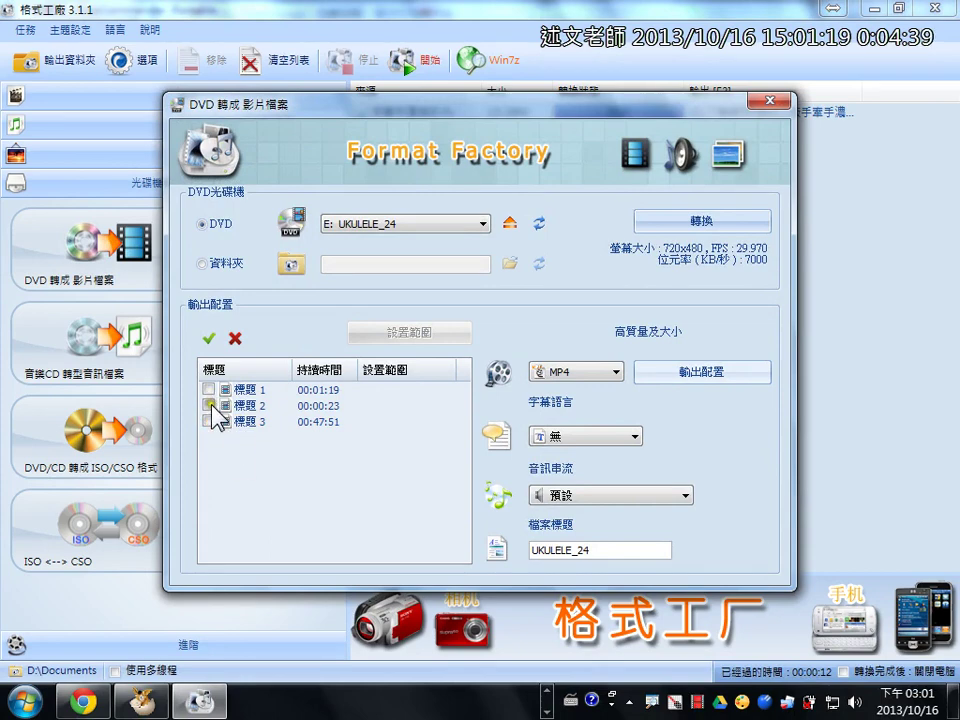
left_click(209, 390)
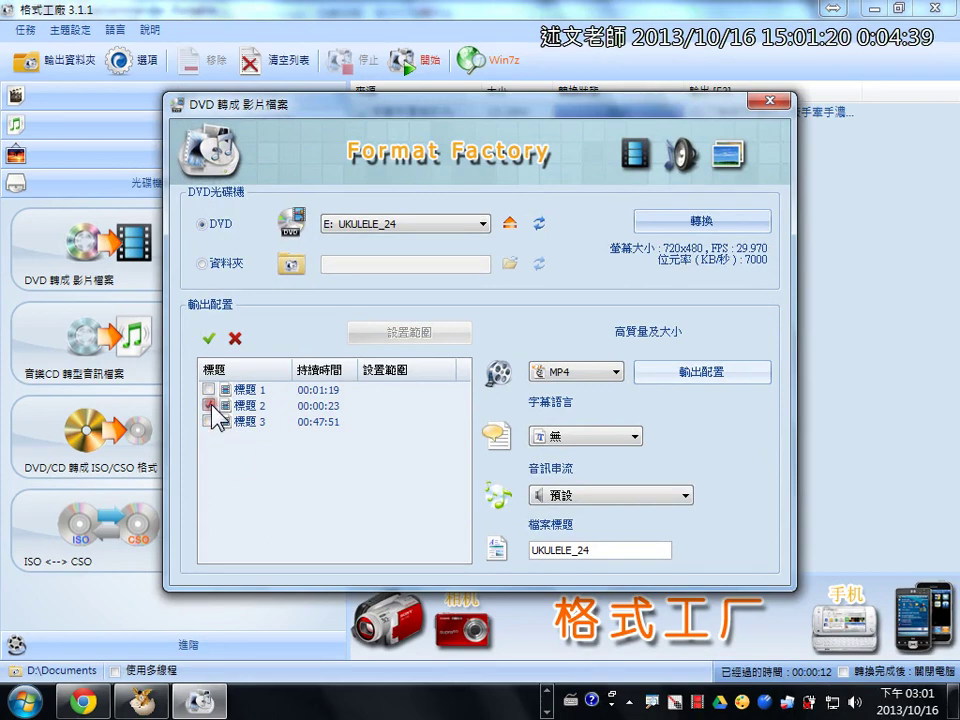
left_click(694, 216)
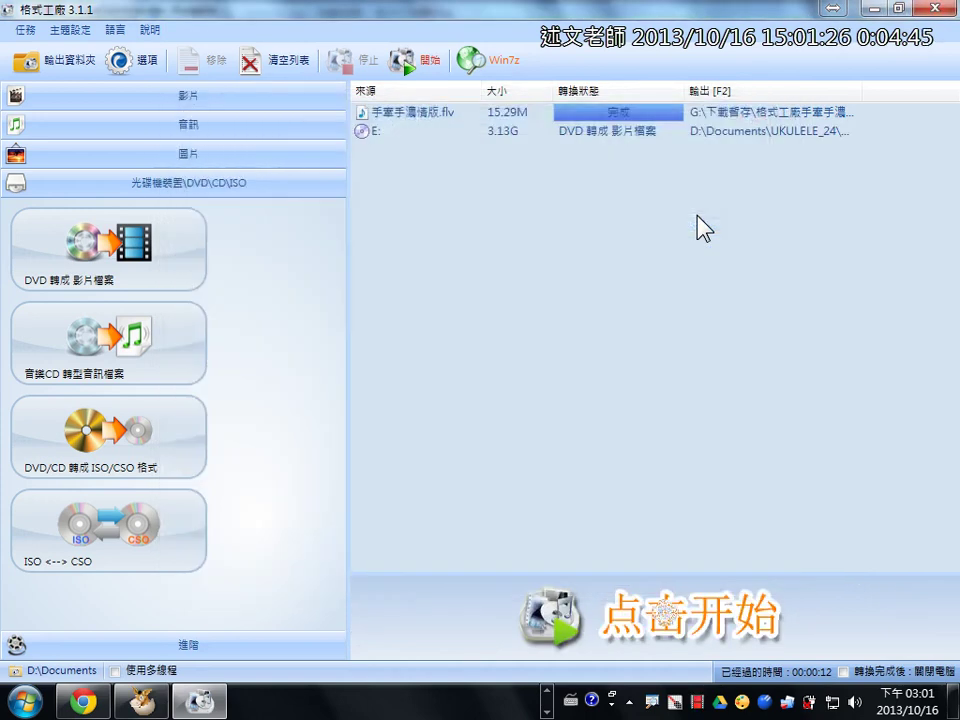
left_click(408, 130)
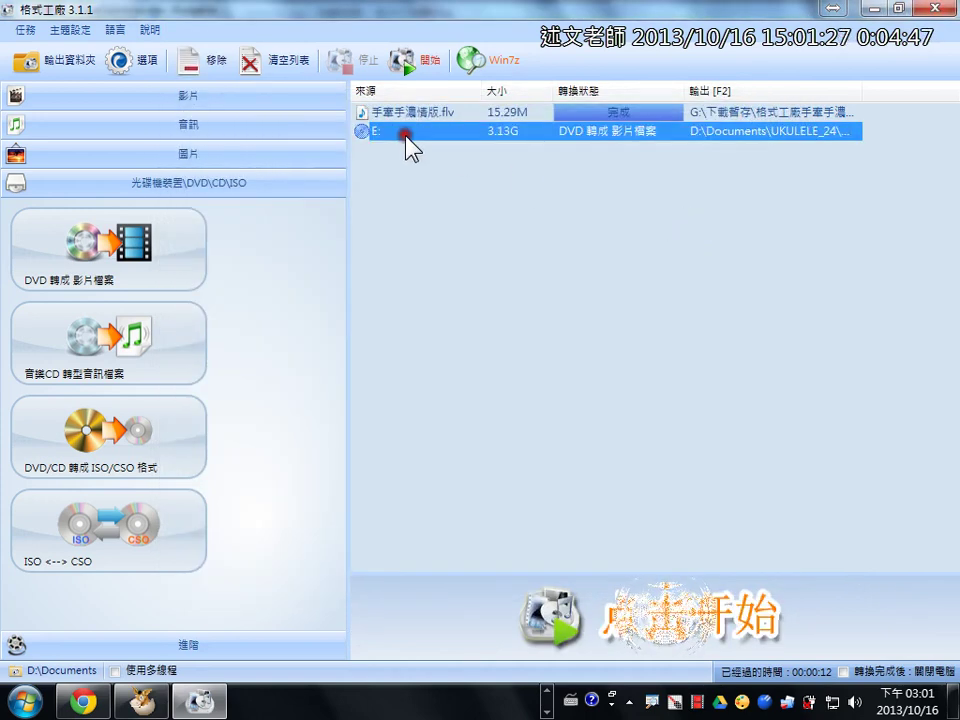
left_click(404, 60)
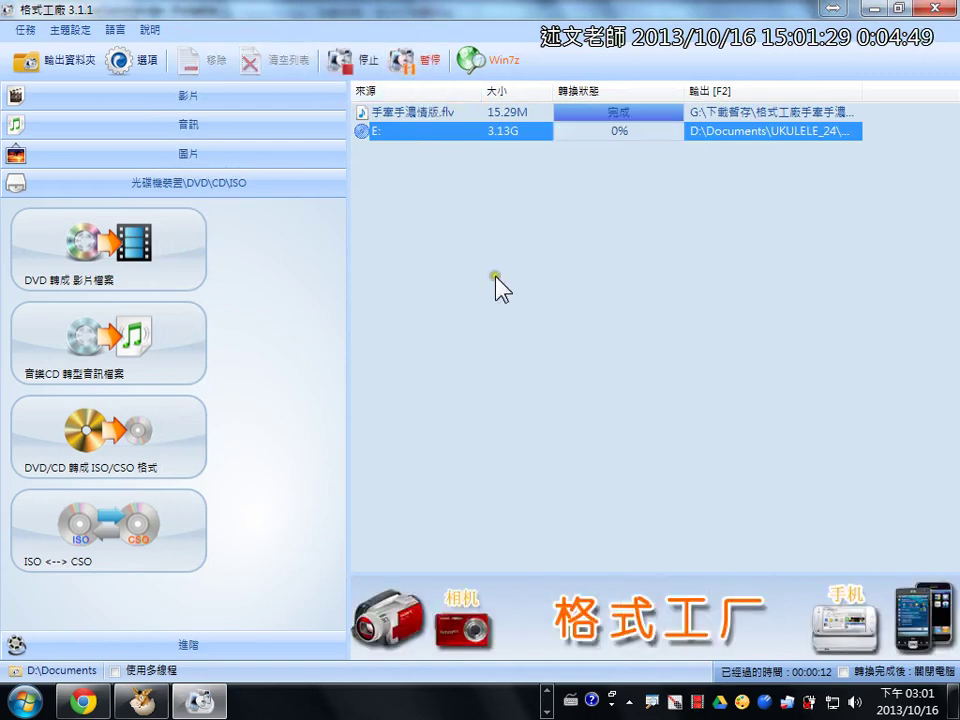